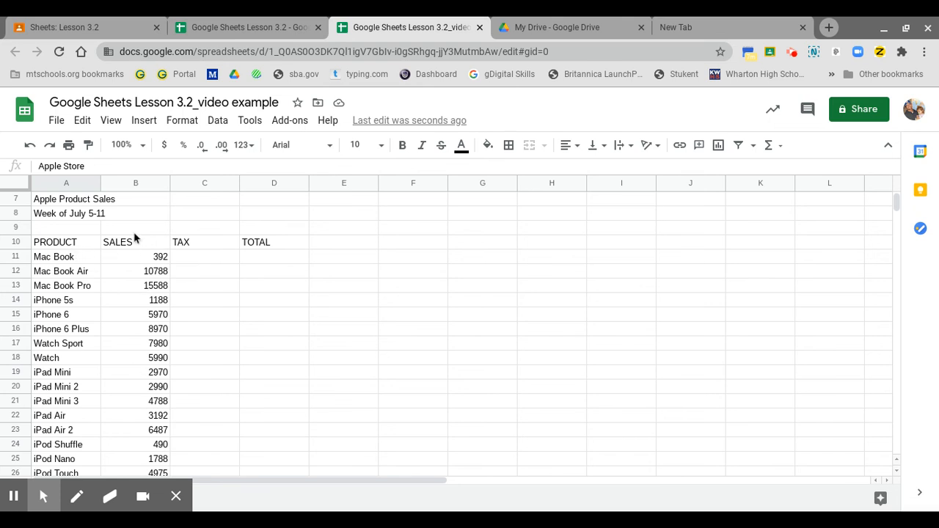
Step: Format the whole SALES column B as Currency with two decimal places
{"action": "scroll", "coordinate": [147, 387], "scroll_direction": "down", "scroll_amount": 4}
{"action": "scroll", "coordinate": [147, 387], "scroll_direction": "up", "scroll_amount": 1}
{"action": "scroll", "coordinate": [146, 387], "scroll_direction": "up", "scroll_amount": 3}
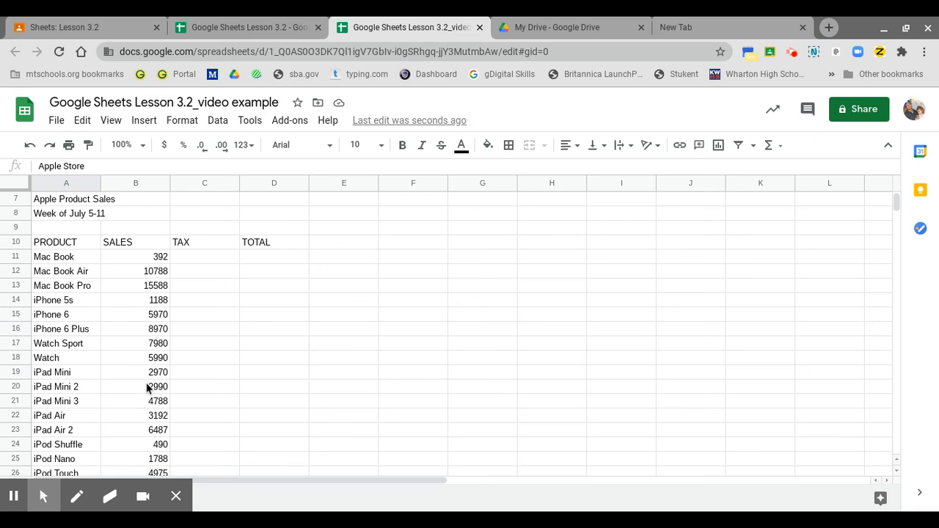
{"action": "left_click", "coordinate": [138, 185]}
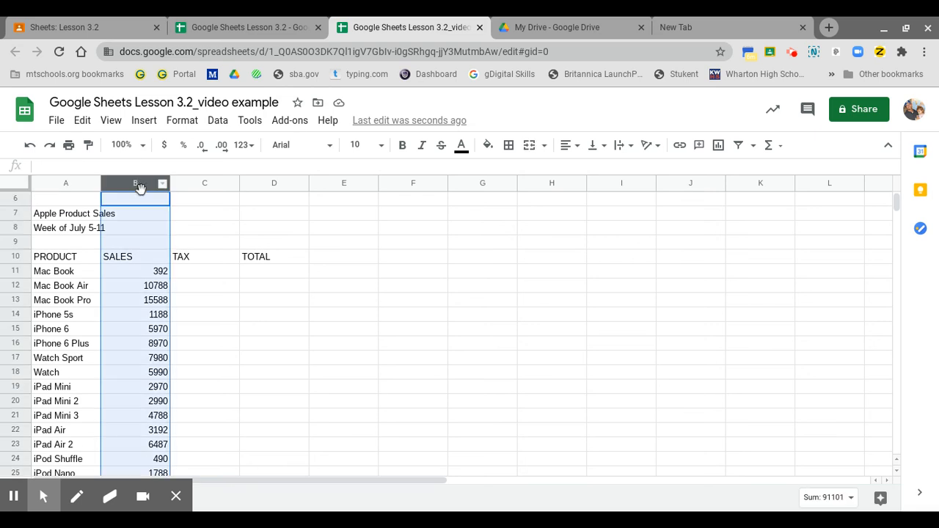
{"action": "left_click", "coordinate": [167, 146]}
{"action": "left_click", "coordinate": [180, 121]}
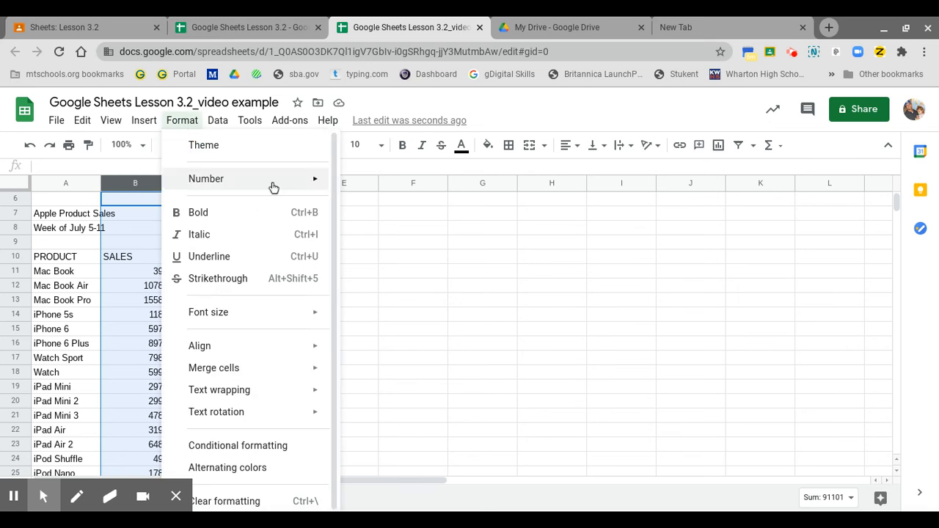
{"action": "mouse_move", "coordinate": [273, 187]}
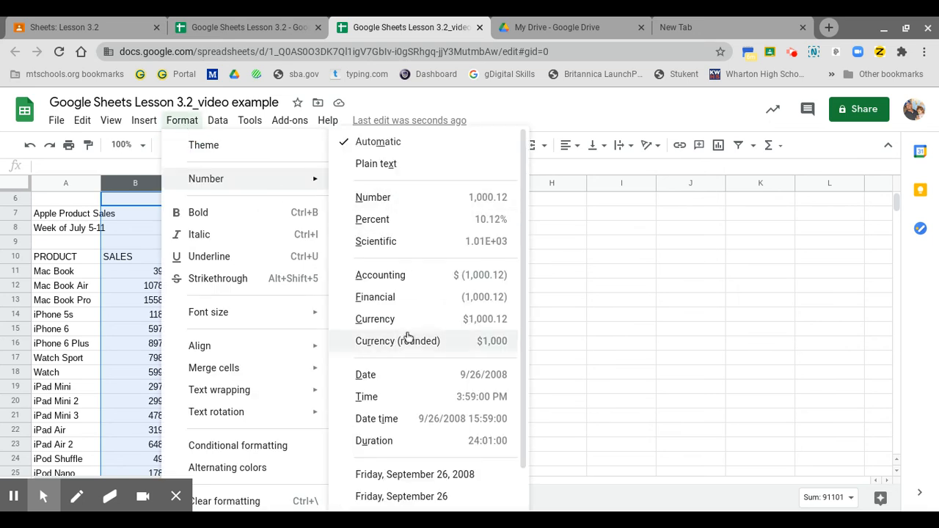
{"action": "left_click", "coordinate": [433, 321]}
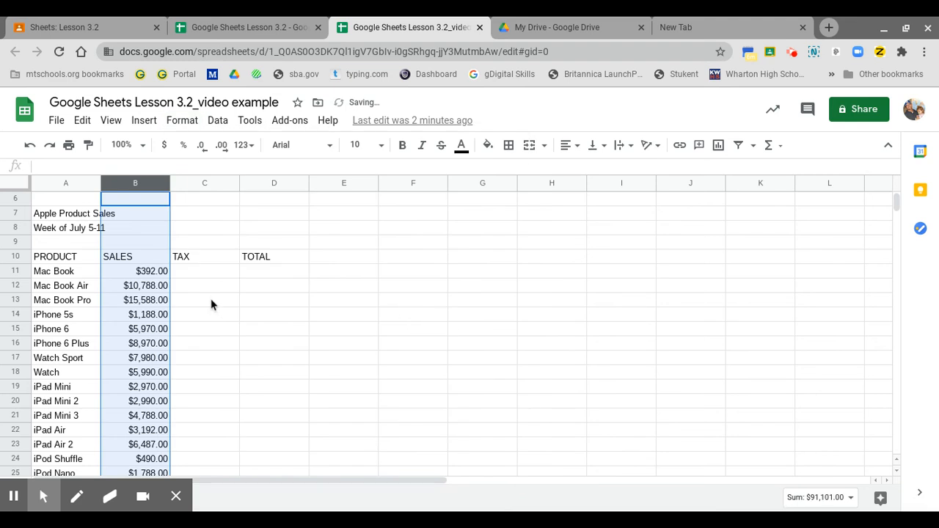
Step: Enter the formula =B11*.07 in C11 to calculate the 7% tax on the Mac Book sales
{"action": "scroll", "coordinate": [127, 372], "scroll_direction": "down", "scroll_amount": 2}
{"action": "scroll", "coordinate": [126, 367], "scroll_direction": "up", "scroll_amount": 2}
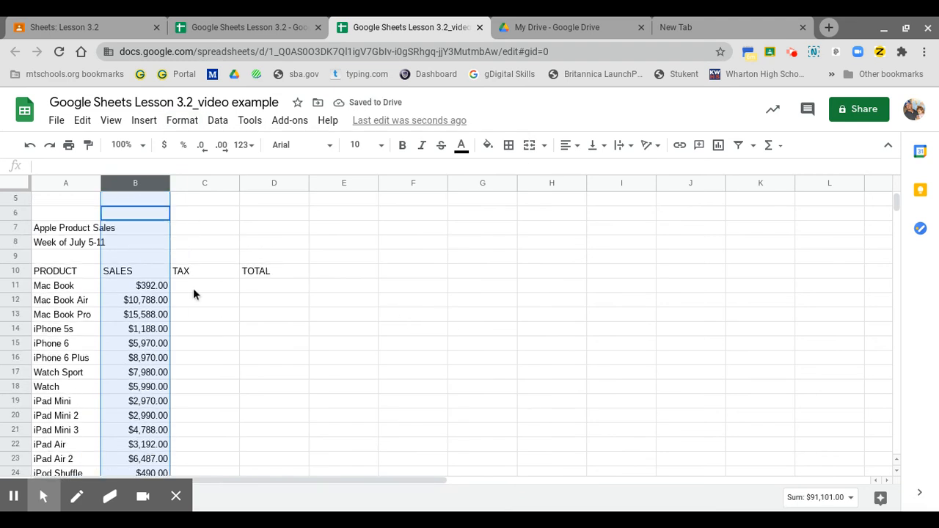
{"action": "left_click", "coordinate": [194, 290]}
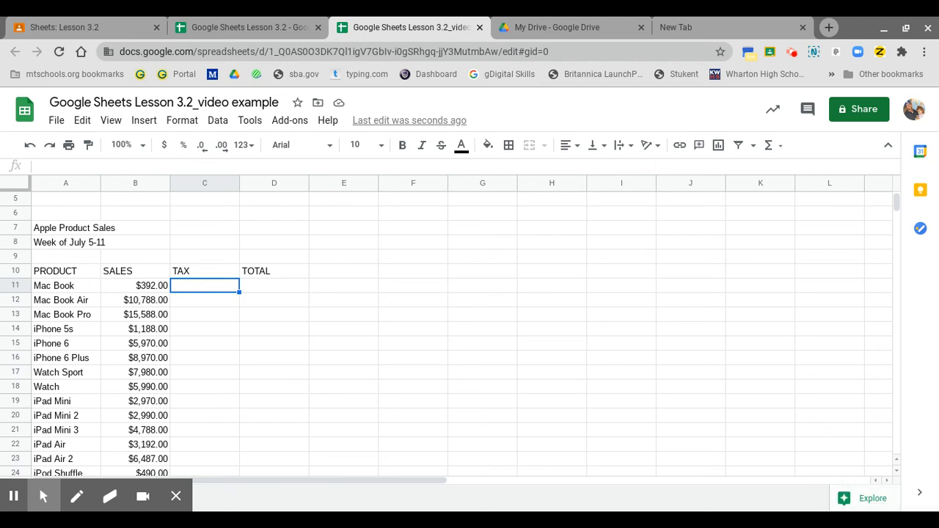
{"action": "type", "text": "="}
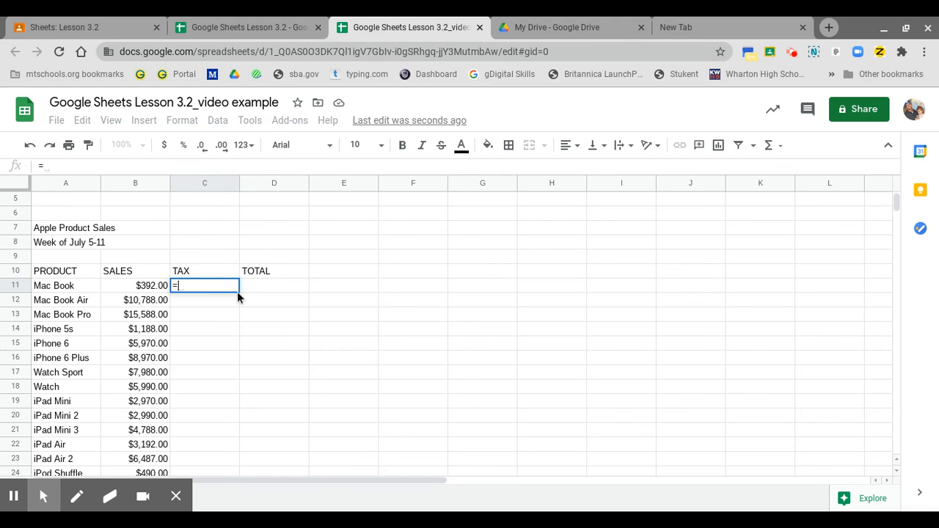
{"action": "type", "text": "B11"}
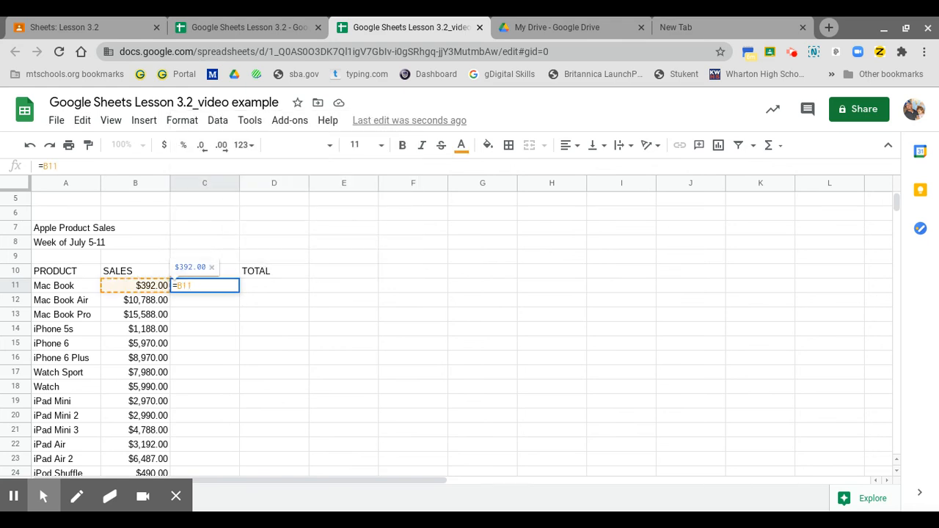
{"action": "type", "text": "*"}
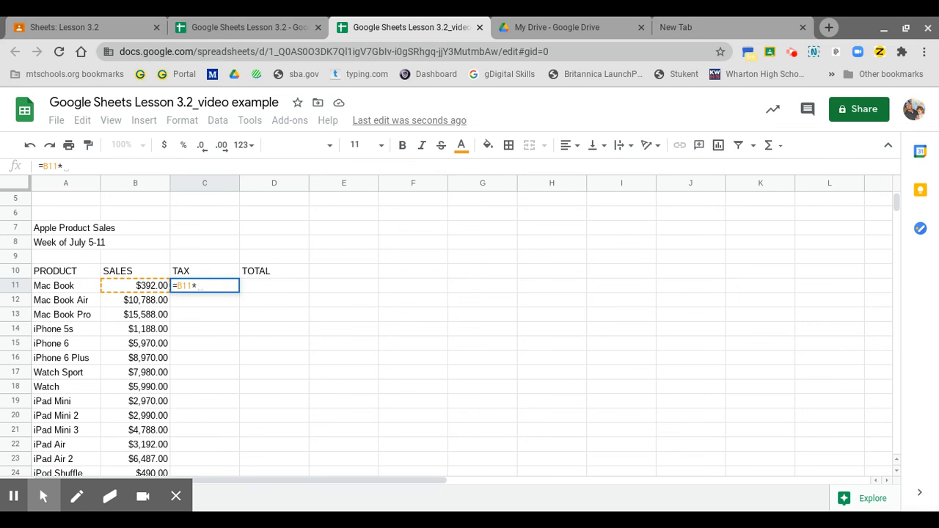
{"action": "type", "text": ".07"}
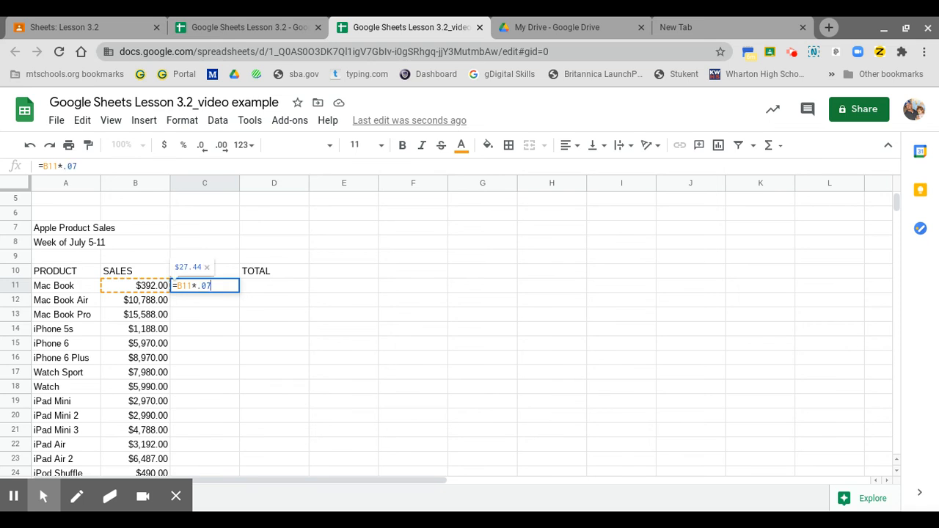
{"action": "key", "text": "Return"}
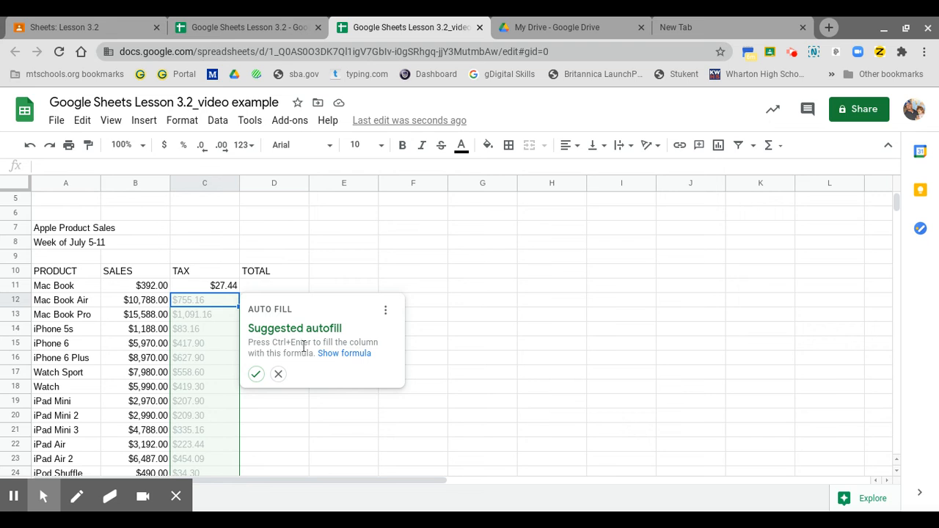
Step: Try filling the rest of the TAX column with the suggested autofill formula and undo that fill
{"action": "left_click", "coordinate": [255, 375]}
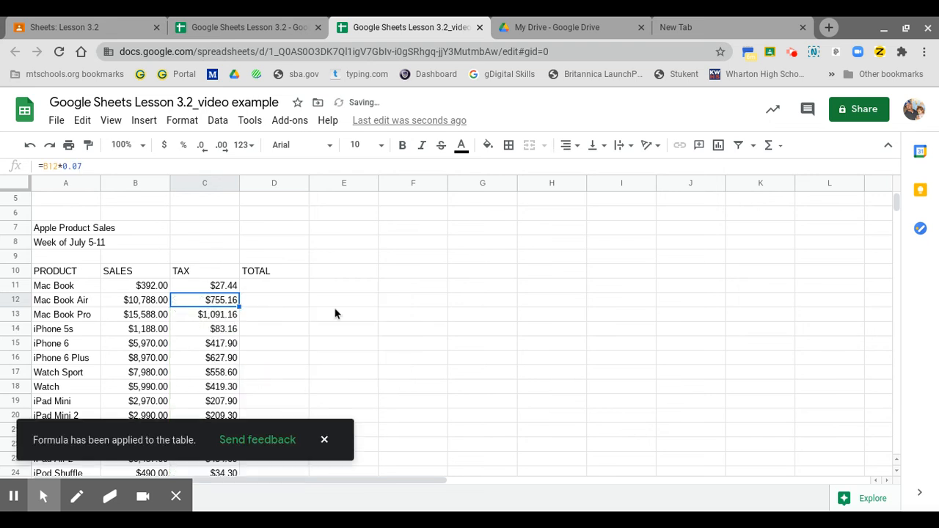
{"action": "left_click", "coordinate": [325, 439]}
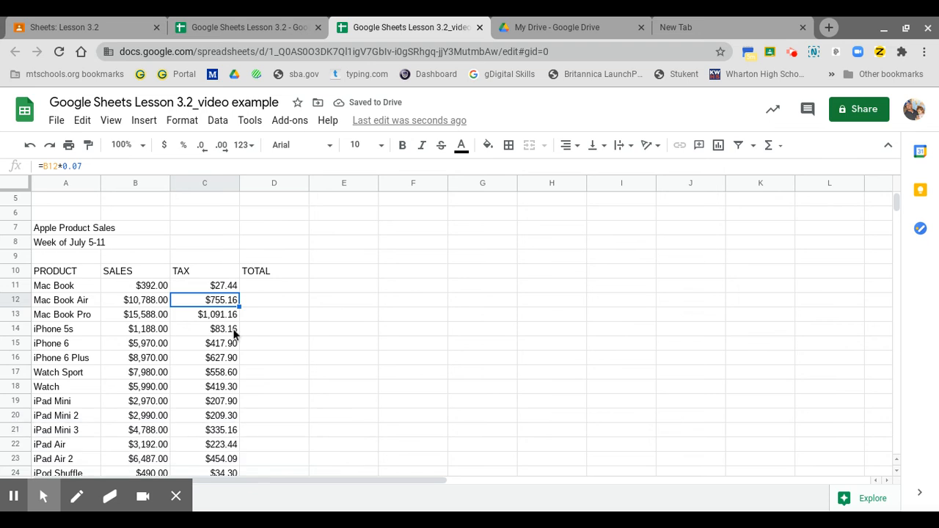
{"action": "key", "text": "ctrl+z"}
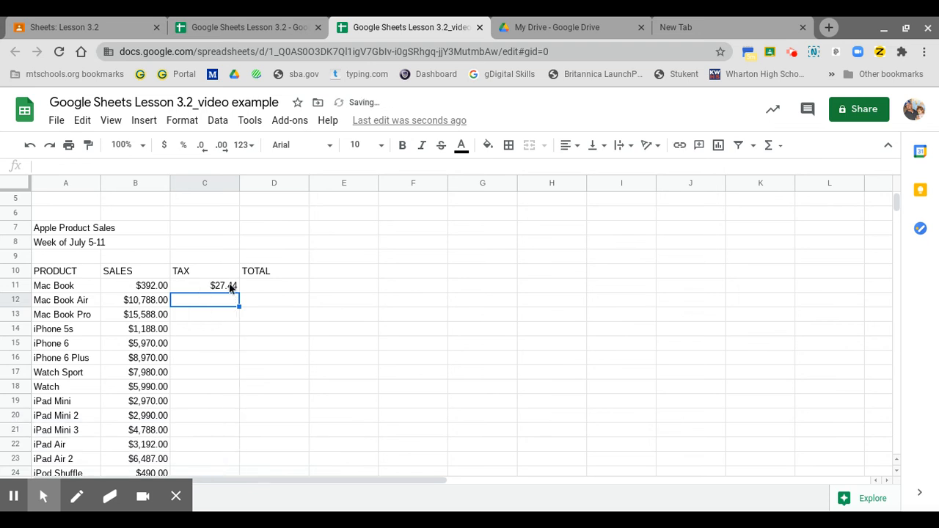
Step: Enter the formula =B11+C11 in D11 for the Mac Book total and decline the suggested autofill
{"action": "left_click", "coordinate": [232, 287]}
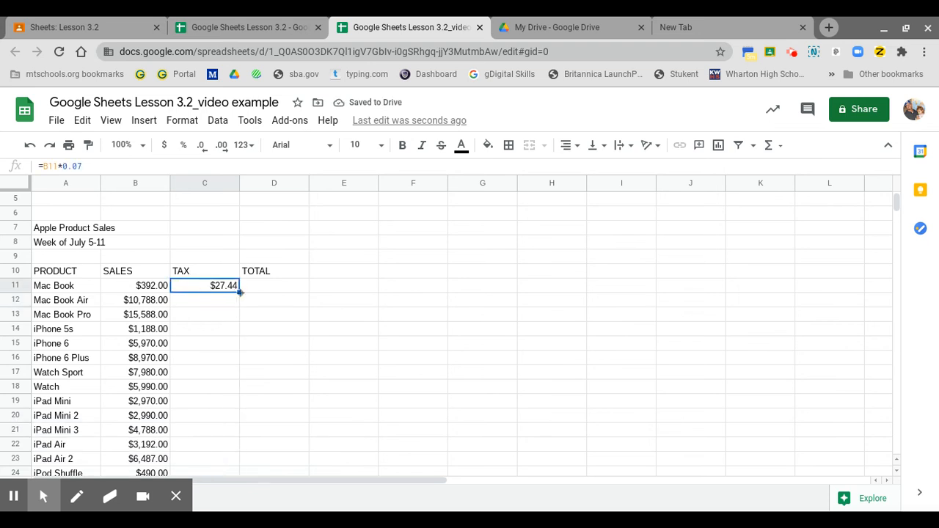
{"action": "left_click", "coordinate": [258, 292]}
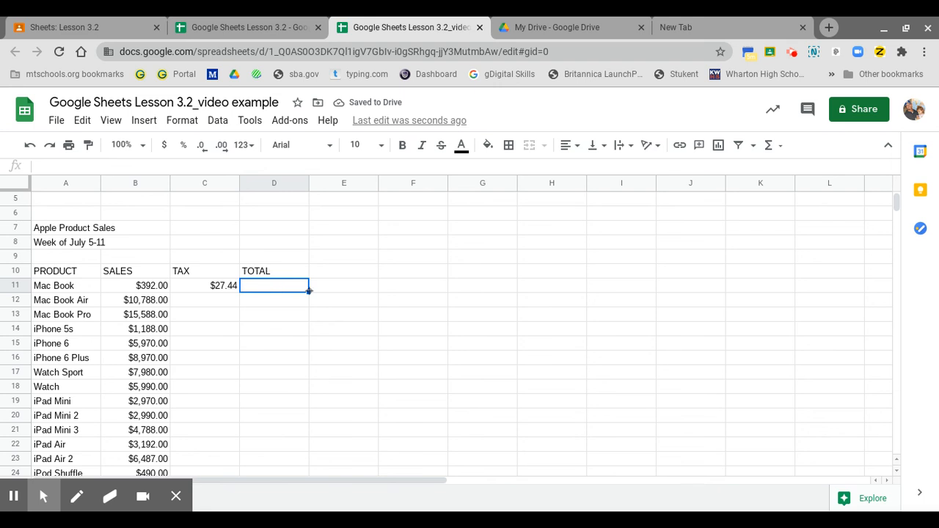
{"action": "type", "text": "="}
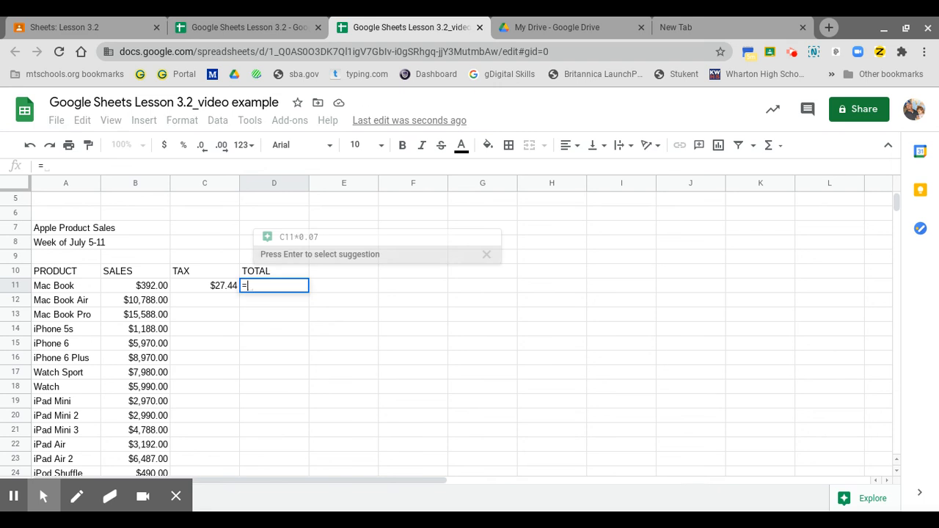
{"action": "type", "text": "su"}
{"action": "key", "text": "BackSpace"}
{"action": "key", "text": "BackSpace"}
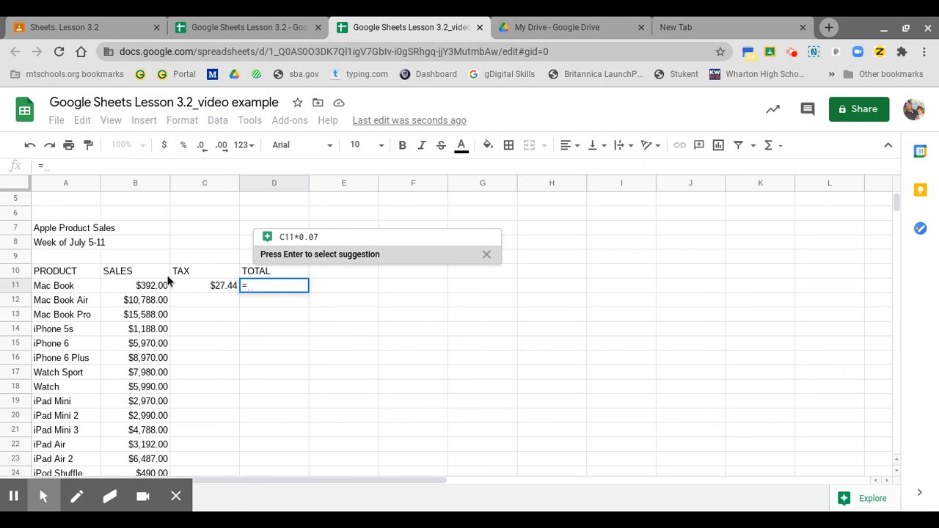
{"action": "left_click", "coordinate": [152, 291]}
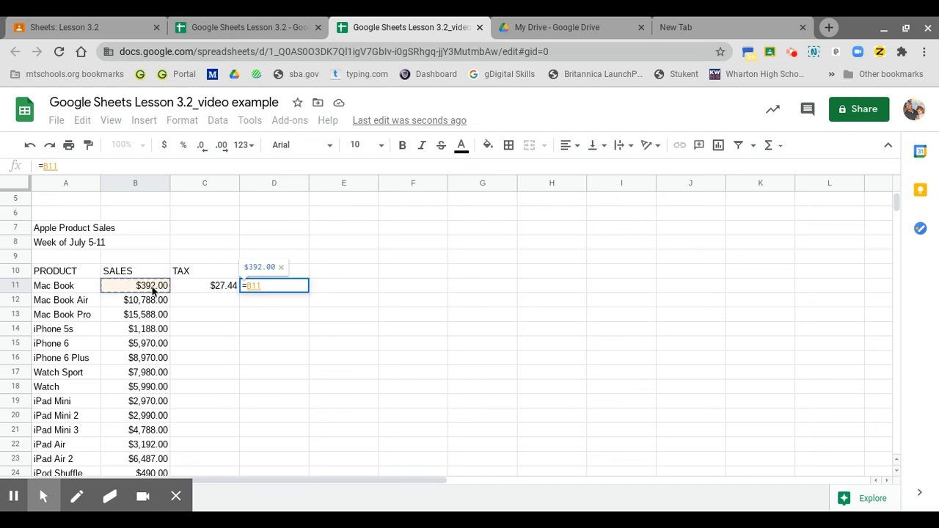
{"action": "type", "text": "+"}
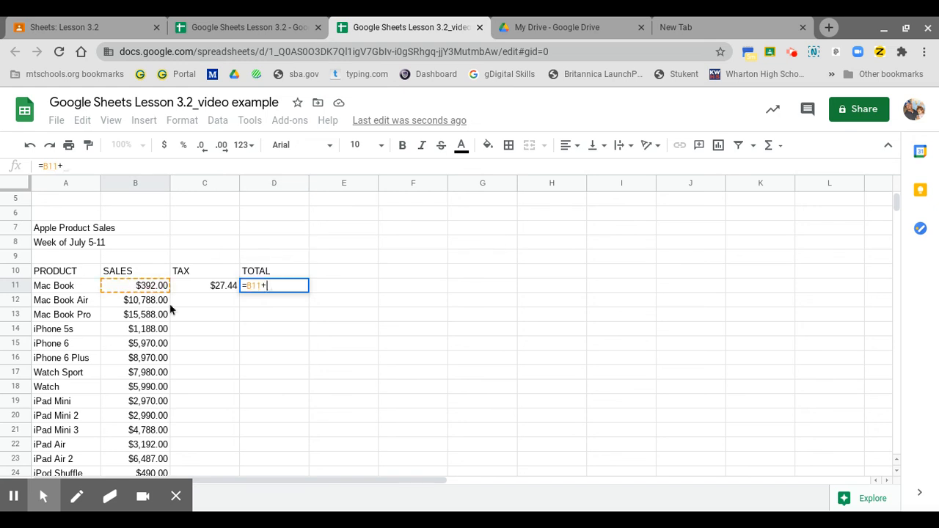
{"action": "left_click", "coordinate": [223, 286]}
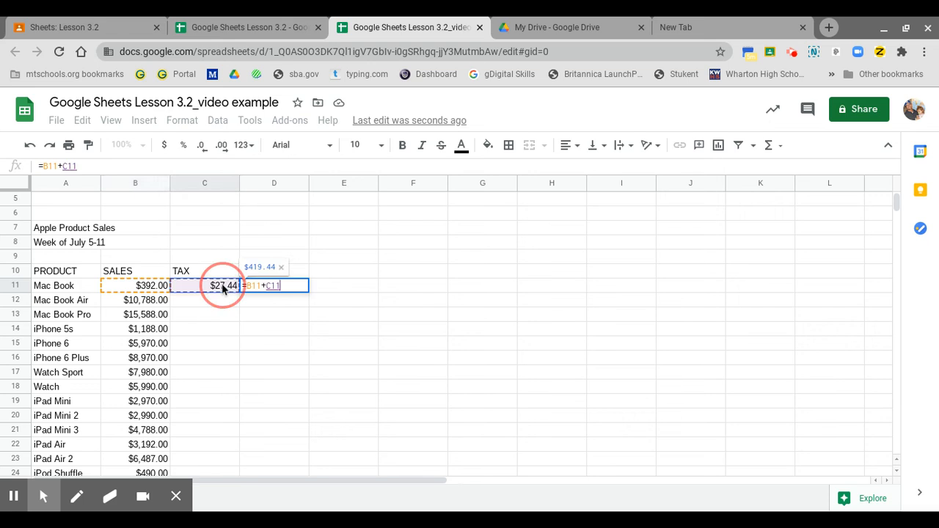
{"action": "key", "text": "Return"}
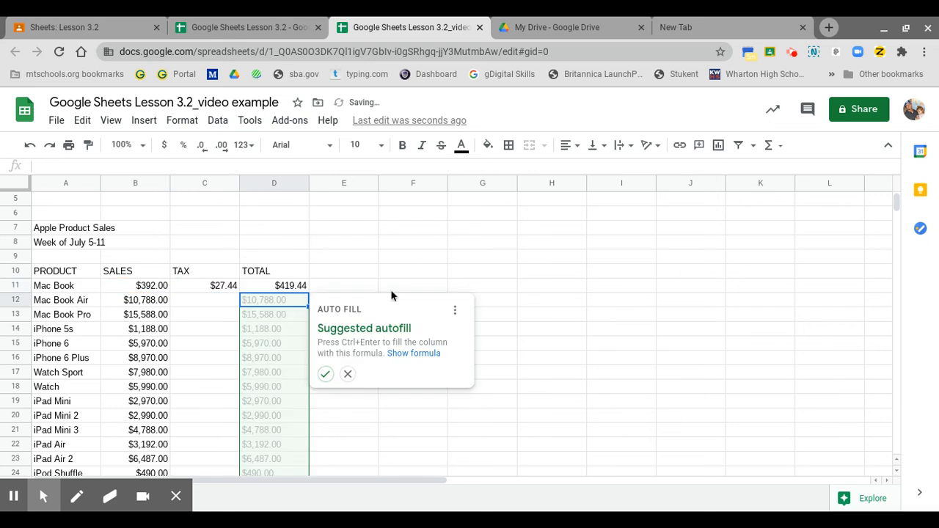
{"action": "left_click", "coordinate": [348, 375]}
Step: Copy the TAX formula in C11 and the TOTAL formula in D11 down through the Apple TV row 27
{"action": "left_click", "coordinate": [226, 287]}
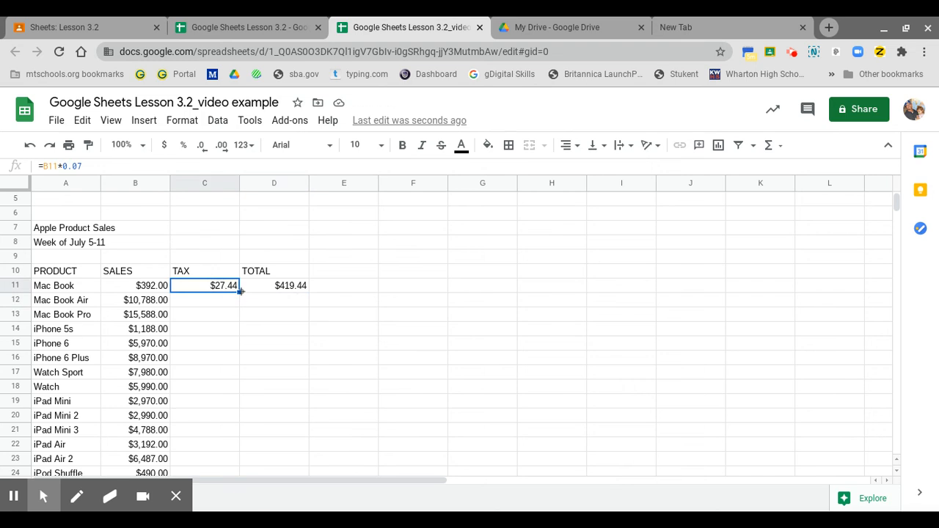
{"action": "left_click_drag", "start_coordinate": [241, 291], "coordinate": [234, 432]}
{"action": "scroll", "coordinate": [236, 431], "scroll_direction": "up", "scroll_amount": 1}
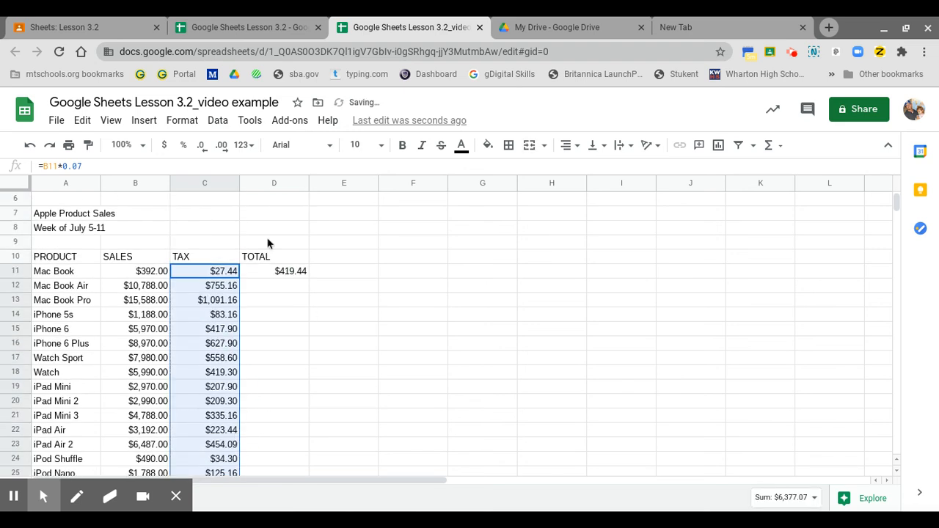
{"action": "left_click", "coordinate": [281, 277]}
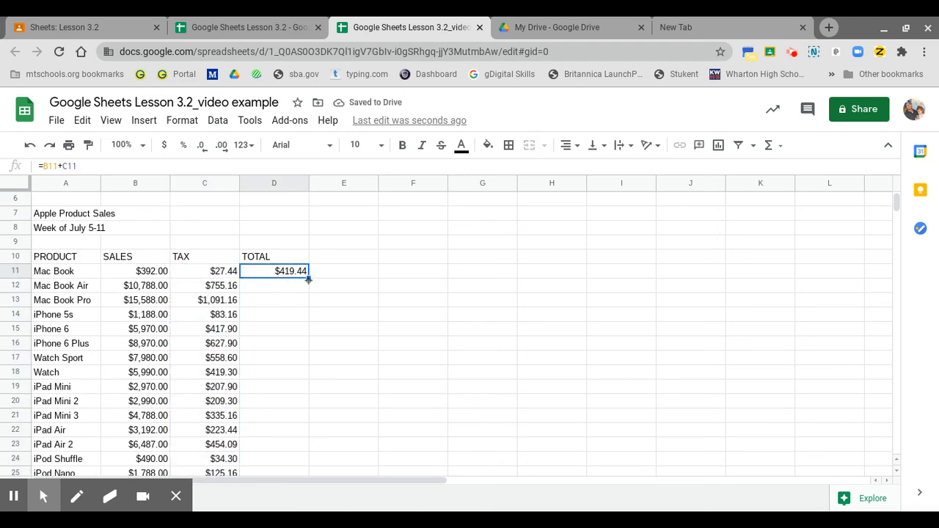
{"action": "left_click_drag", "start_coordinate": [308, 280], "coordinate": [300, 417]}
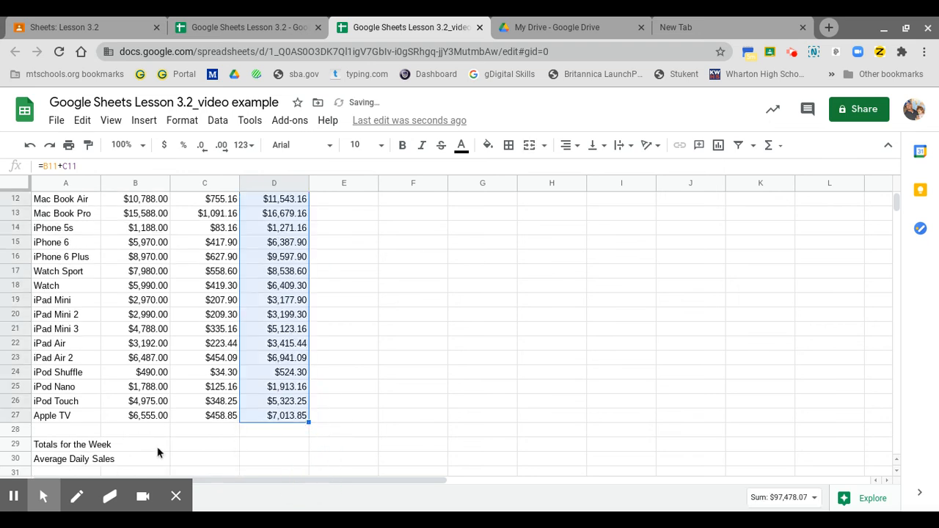
Step: Enter the formula =sum(B11:B27) in B29 for the weekly sales total and decline the suggested autofill
{"action": "left_click", "coordinate": [276, 445]}
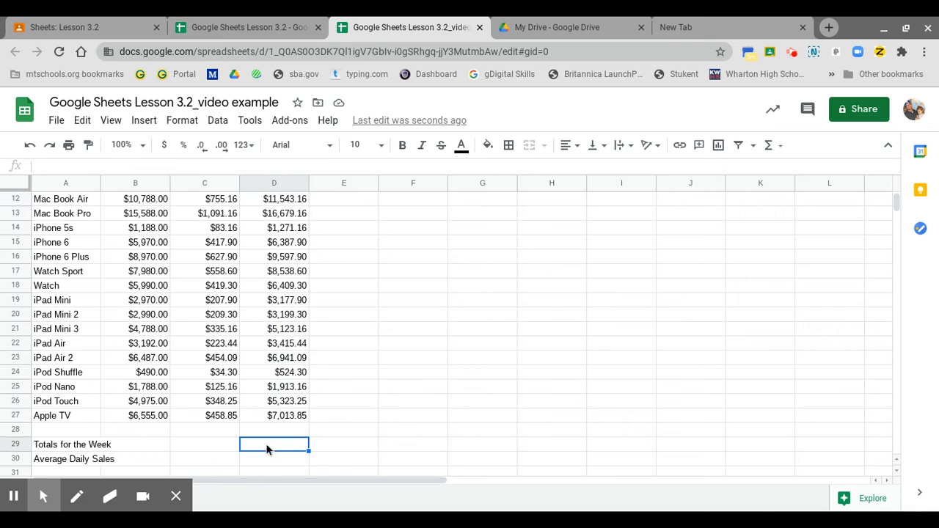
{"action": "left_click", "coordinate": [138, 445]}
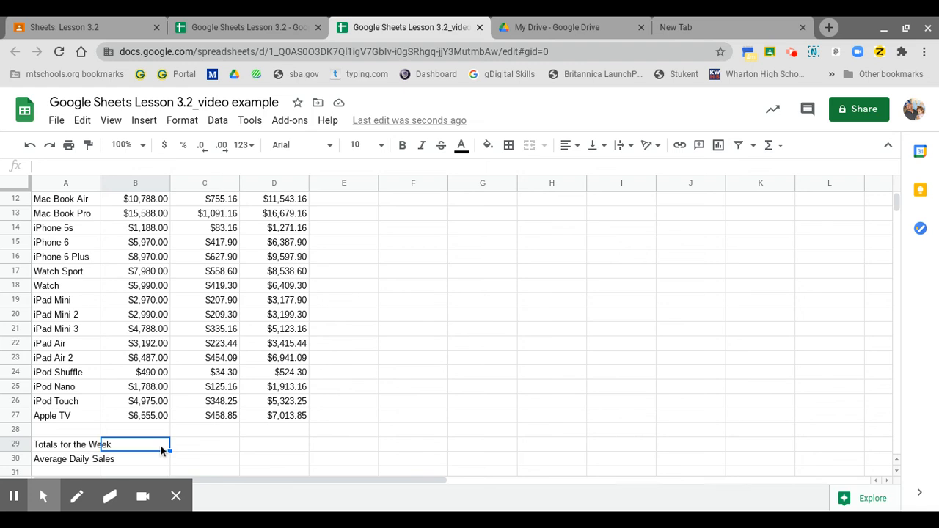
{"action": "type", "text": "=su"}
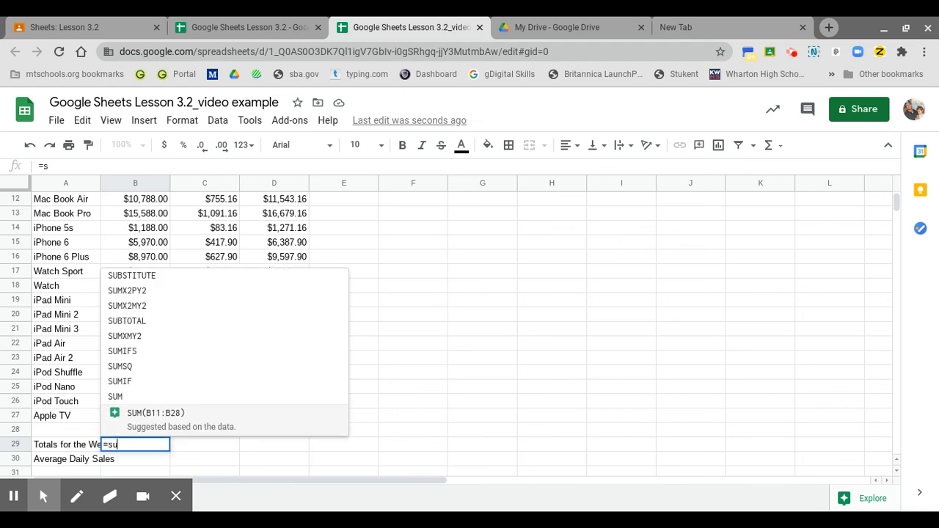
{"action": "type", "text": "m"}
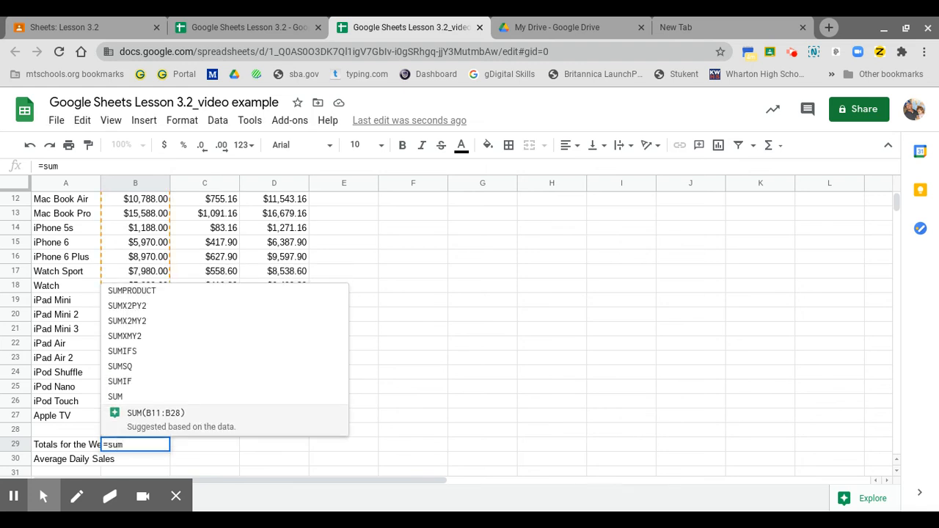
{"action": "type", "text": "(B11"}
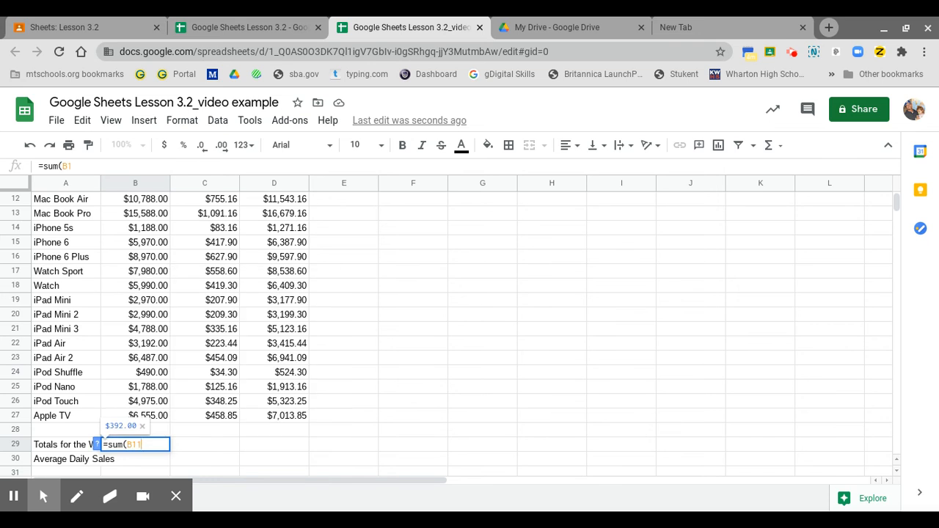
{"action": "type", "text": ":"}
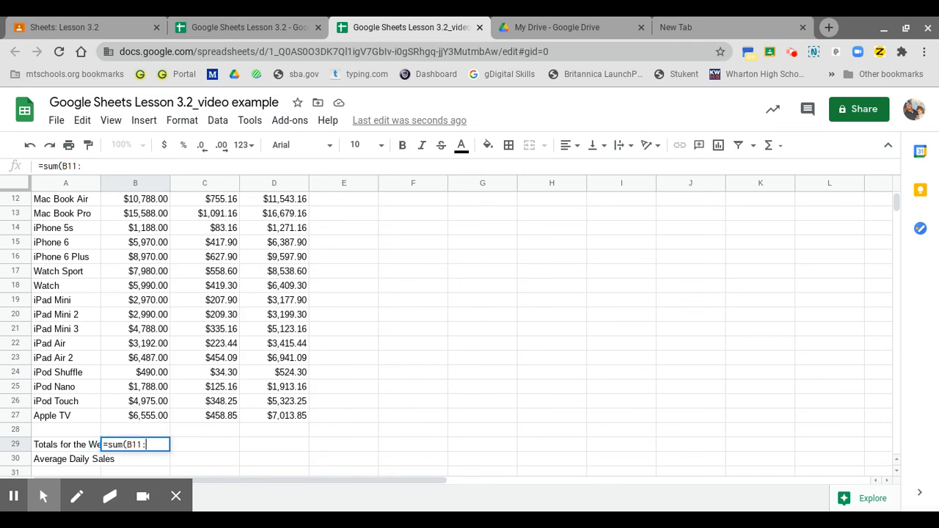
{"action": "type", "text": "B27"}
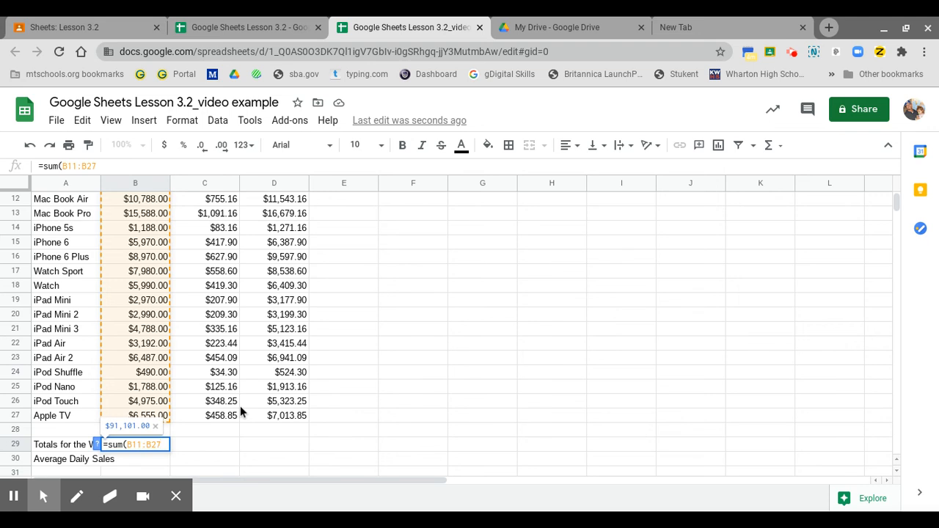
{"action": "scroll", "coordinate": [240, 406], "scroll_direction": "up", "scroll_amount": 2}
{"action": "scroll", "coordinate": [240, 406], "scroll_direction": "up", "scroll_amount": 2}
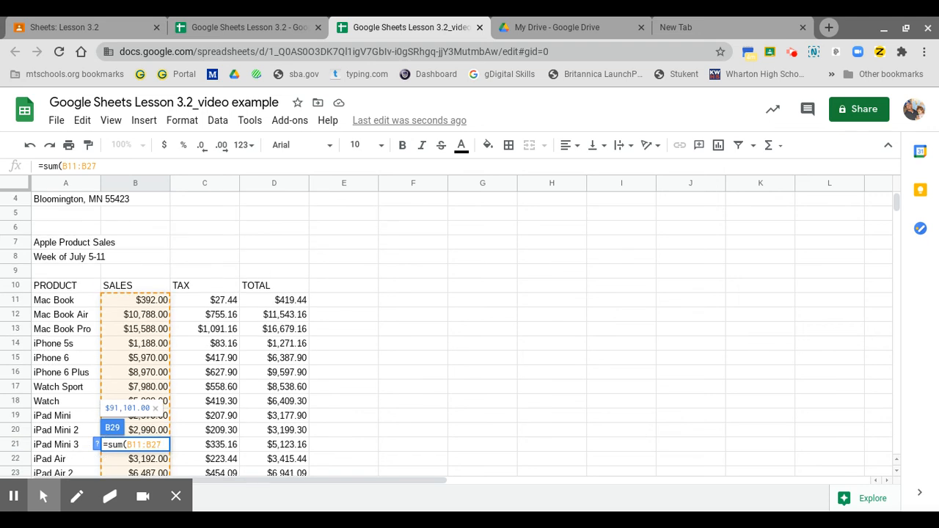
{"action": "scroll", "coordinate": [169, 333], "scroll_direction": "down", "scroll_amount": 5}
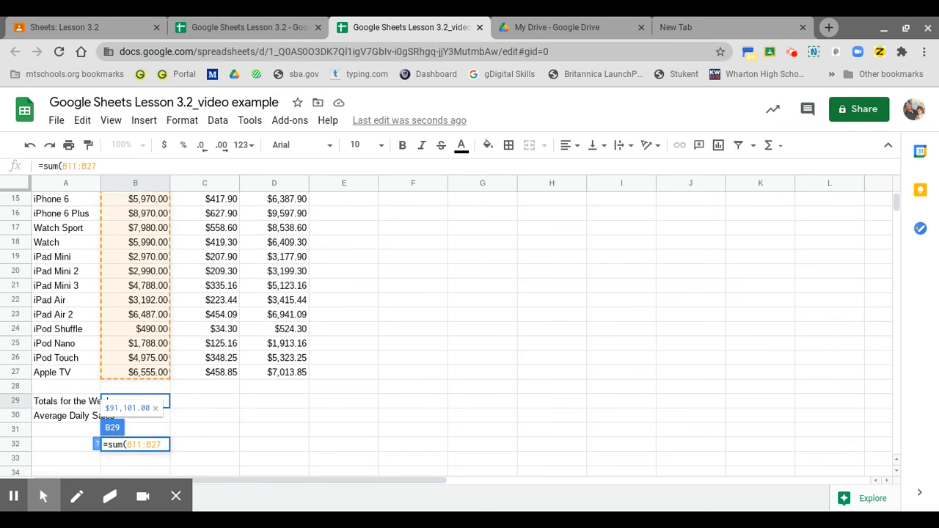
{"action": "type", "text": ")"}
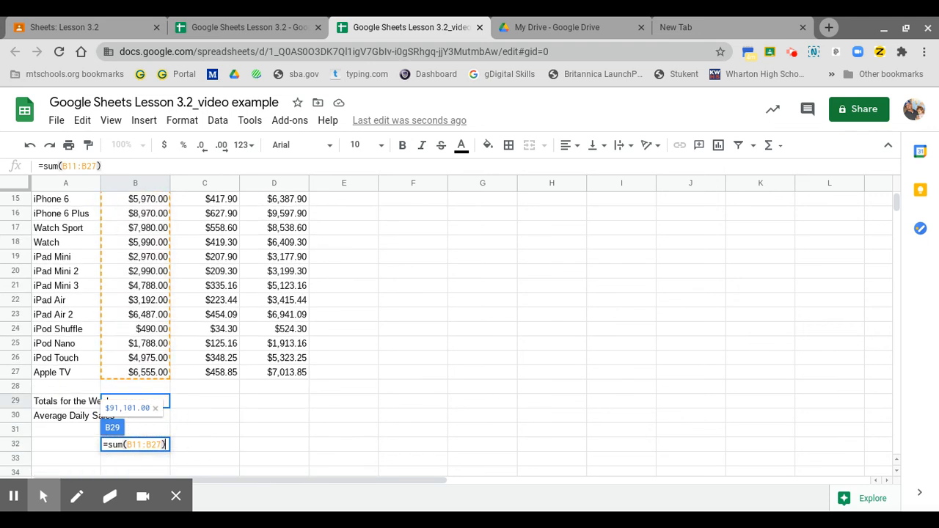
{"action": "key", "text": "Return"}
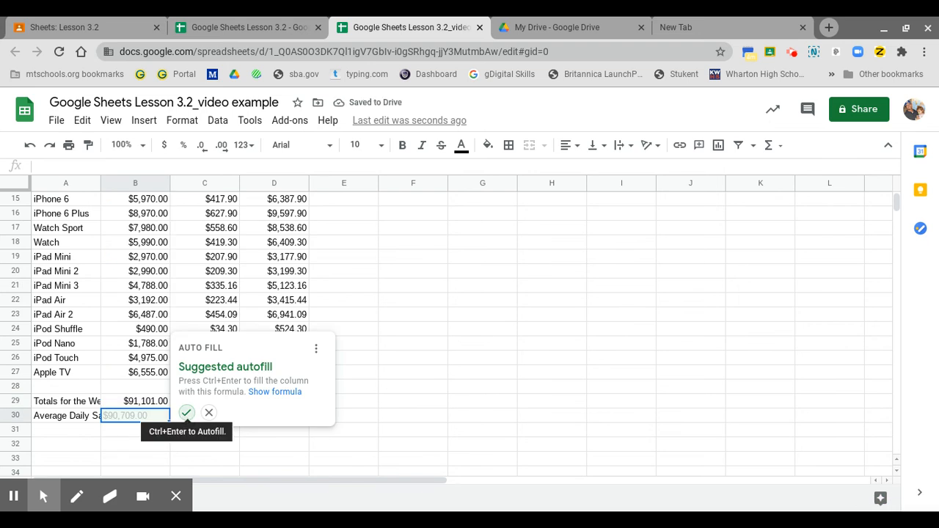
{"action": "left_click", "coordinate": [208, 413]}
Step: Enter the formula =AVERAGE(B11:B27) in B30 for Average Daily Sales, correcting the suggested range so it ends at B27
{"action": "left_click", "coordinate": [125, 418]}
{"action": "type", "text": "="}
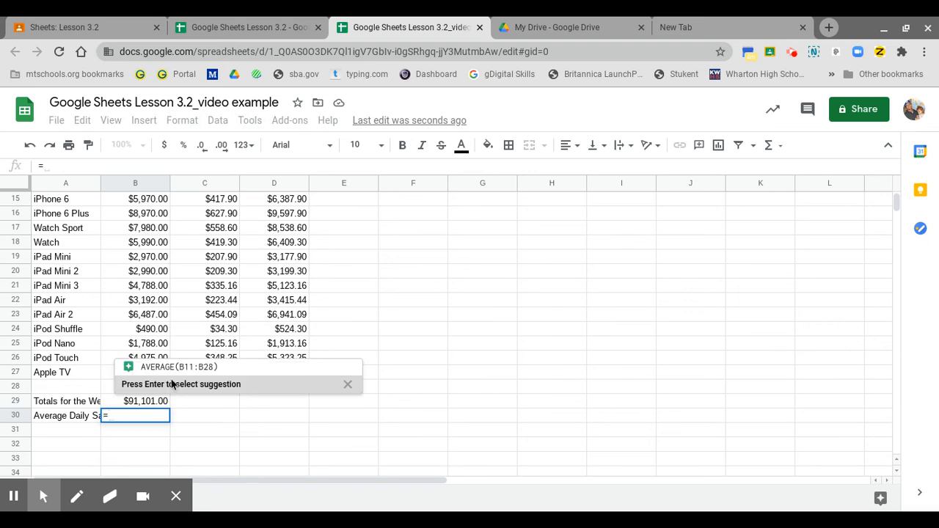
{"action": "mouse_move", "coordinate": [175, 363]}
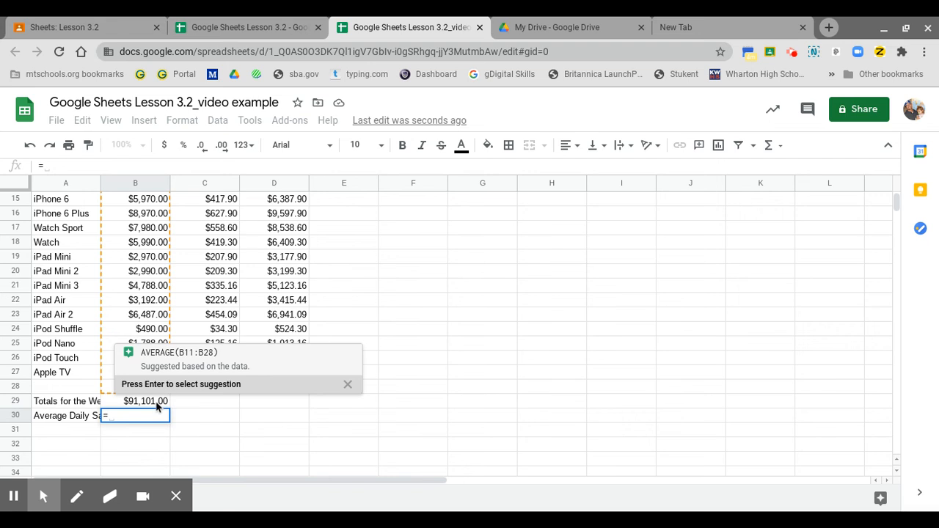
{"action": "left_click", "coordinate": [187, 353]}
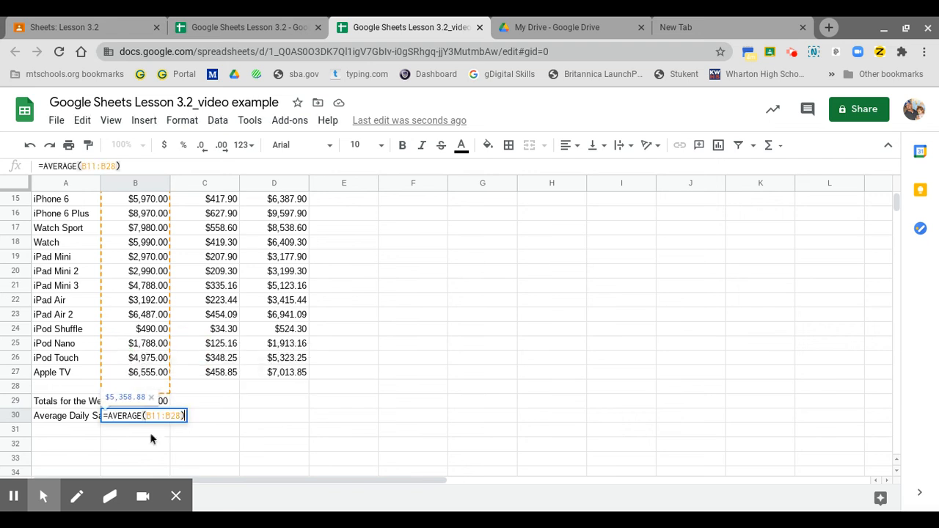
{"action": "key", "text": "BackSpace"}
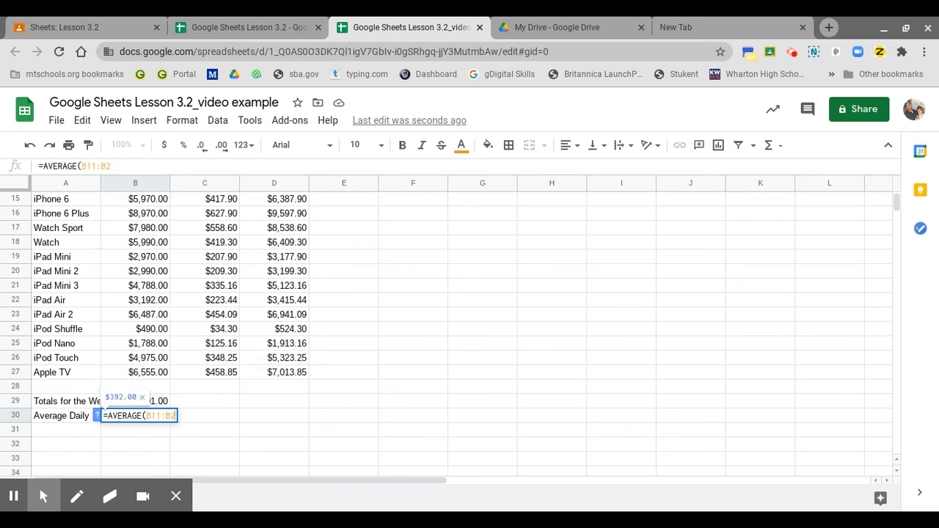
{"action": "type", "text": "7"}
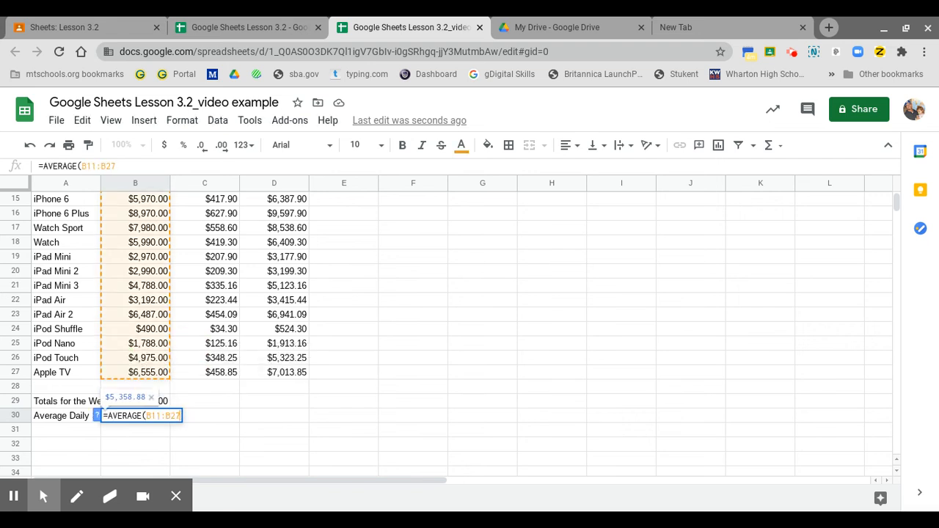
{"action": "type", "text": ")"}
{"action": "key", "text": "Tab"}
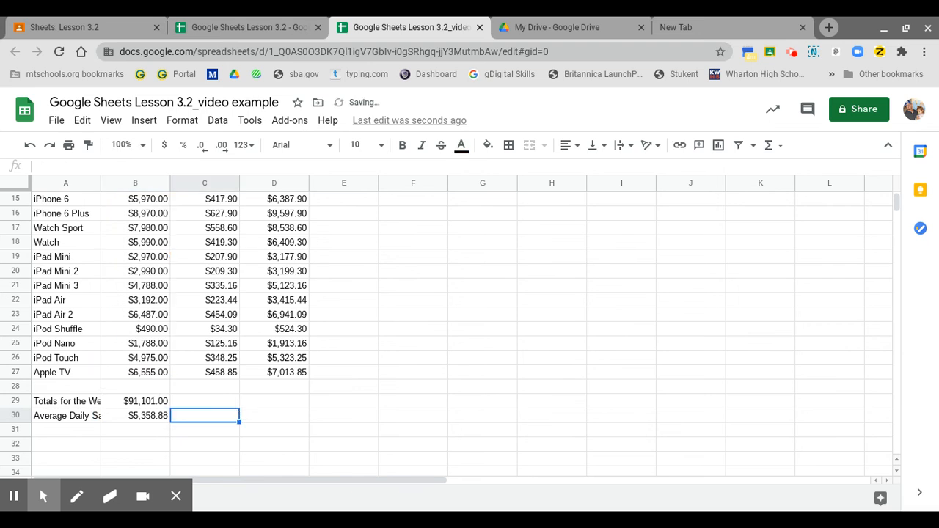
Step: Copy the weekly total formula in B29 and the average formula in B30 across to the TAX and TOTAL columns
{"action": "left_click", "coordinate": [217, 403]}
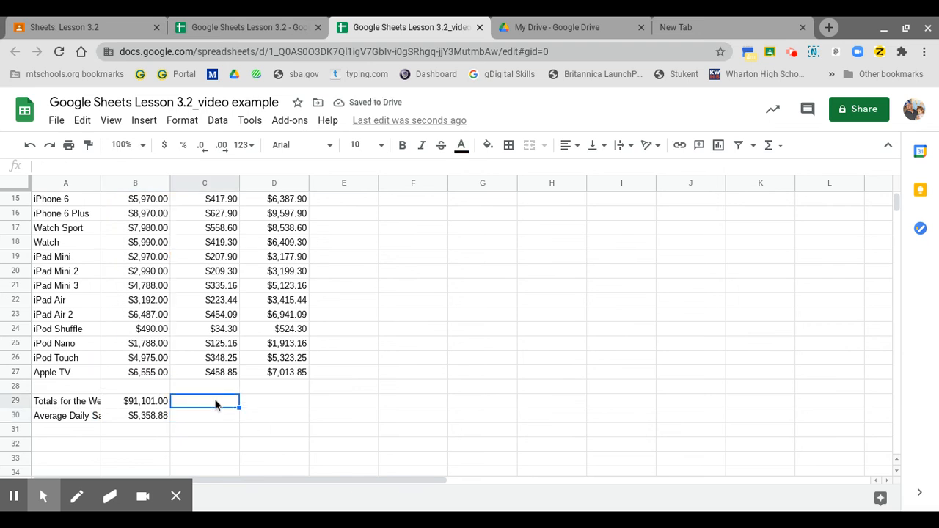
{"action": "left_click", "coordinate": [159, 400]}
{"action": "left_click_drag", "start_coordinate": [169, 414], "coordinate": [272, 404]}
{"action": "left_click", "coordinate": [167, 418]}
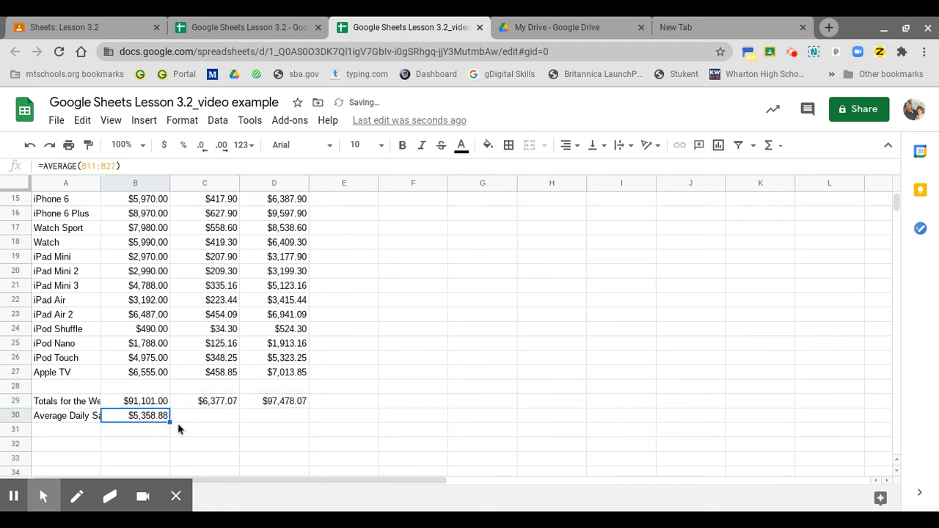
{"action": "left_click_drag", "start_coordinate": [169, 422], "coordinate": [271, 416]}
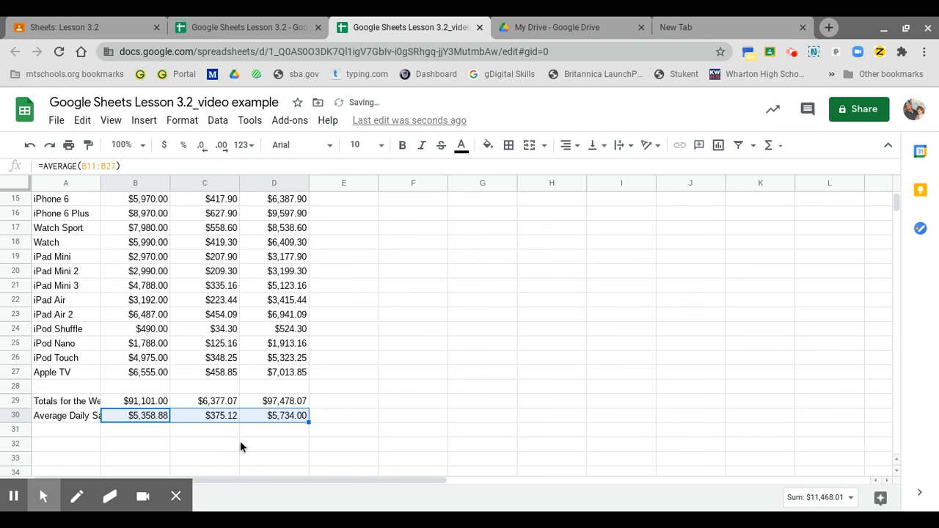
Step: Right-align the SALES, TAX and TOTAL headings in B10:D10
{"action": "scroll", "coordinate": [287, 336], "scroll_direction": "up", "scroll_amount": 1}
{"action": "scroll", "coordinate": [287, 338], "scroll_direction": "up", "scroll_amount": 2}
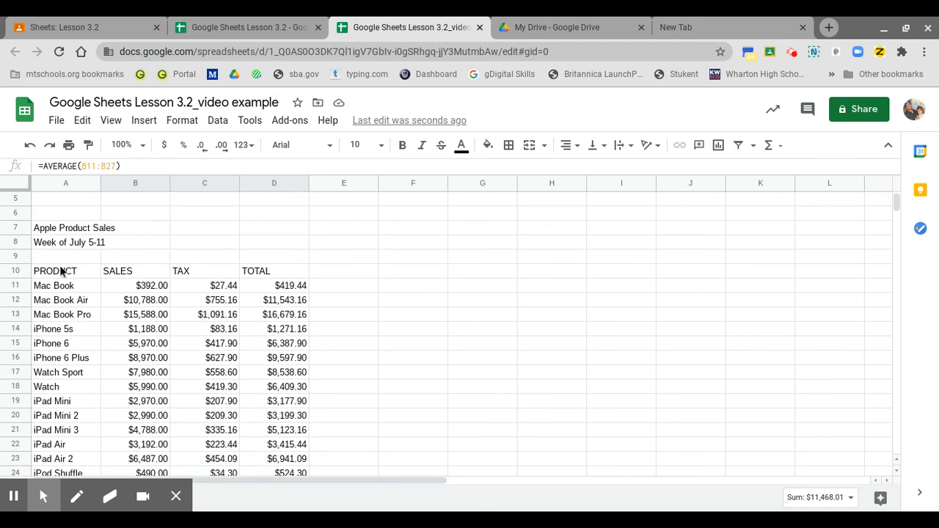
{"action": "left_click_drag", "start_coordinate": [138, 272], "coordinate": [271, 277]}
{"action": "left_click", "coordinate": [570, 144]}
{"action": "left_click", "coordinate": [600, 169]}
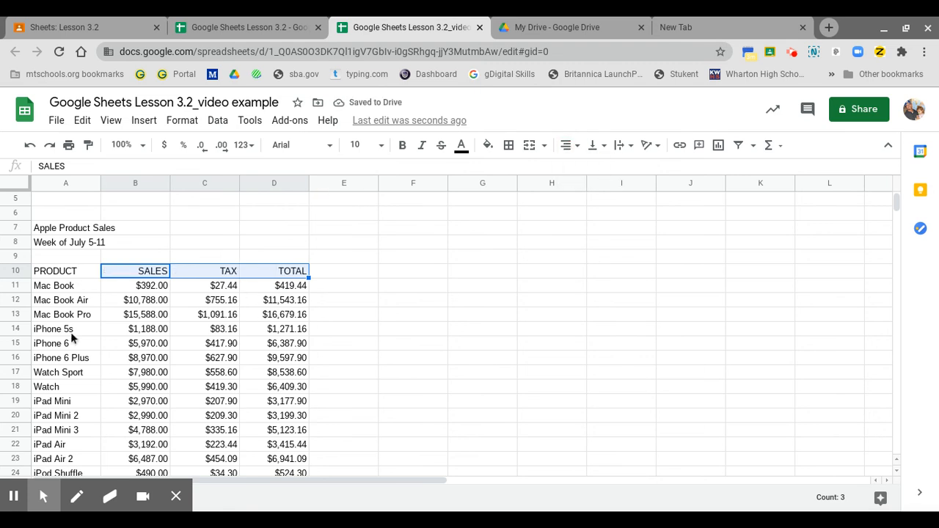
Step: Make the column headings from PRODUCT to TOTAL in row 10 bold
{"action": "scroll", "coordinate": [71, 332], "scroll_direction": "up", "scroll_amount": 1}
{"action": "left_click_drag", "start_coordinate": [51, 289], "coordinate": [283, 294]}
{"action": "left_click", "coordinate": [402, 145]}
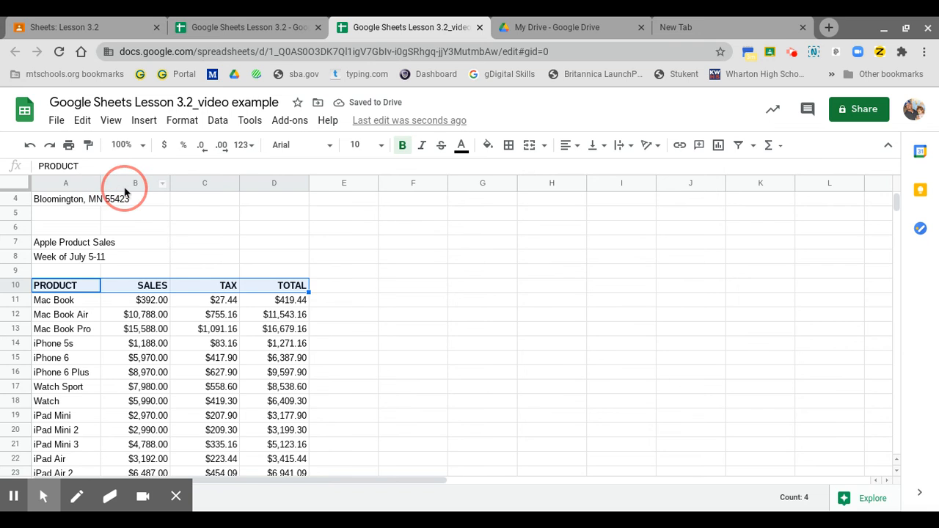
Step: Widen column A so the Totals for the Week and Average Daily Sales labels fit
{"action": "left_click_drag", "start_coordinate": [99, 189], "coordinate": [138, 189]}
{"action": "scroll", "coordinate": [128, 349], "scroll_direction": "down", "scroll_amount": 5}
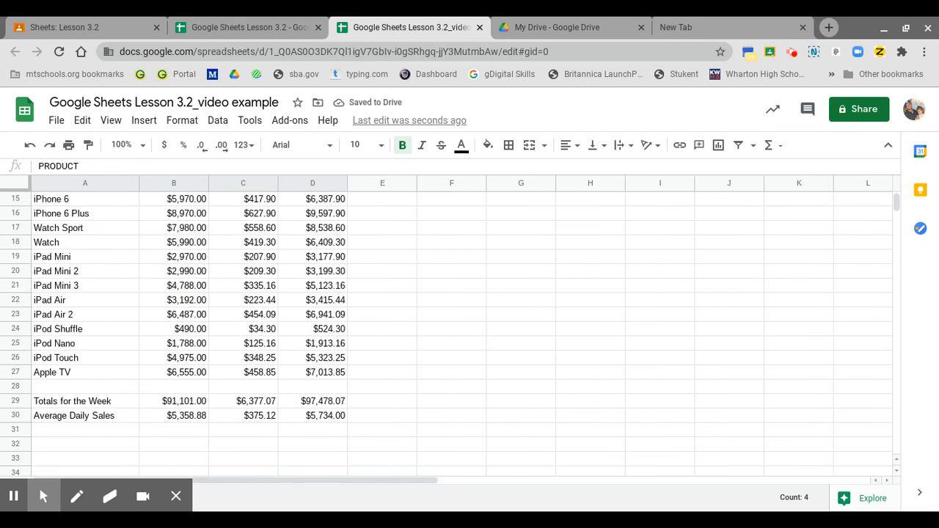
{"action": "scroll", "coordinate": [128, 346], "scroll_direction": "up", "scroll_amount": 1}
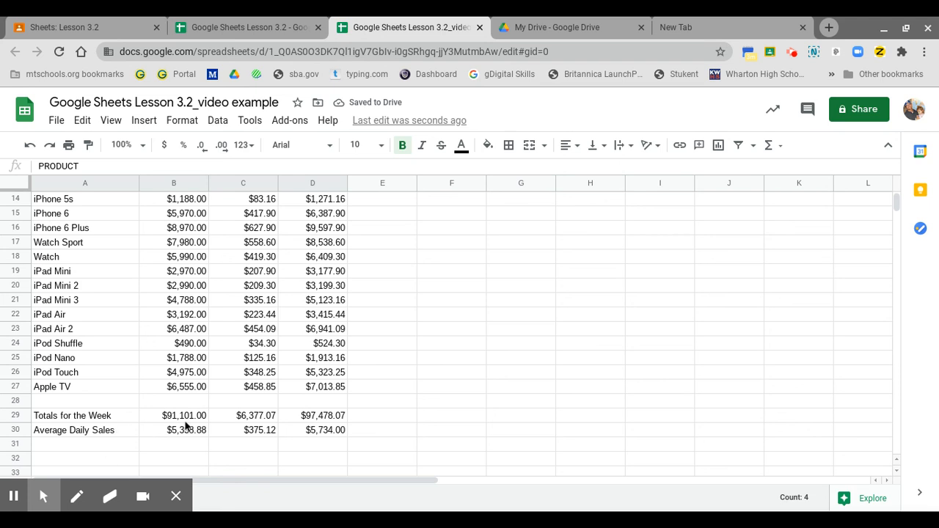
Step: Apply all borders to the product sales table A10:D27, from the heading row through Apple TV
{"action": "scroll", "coordinate": [175, 392], "scroll_direction": "up", "scroll_amount": 5}
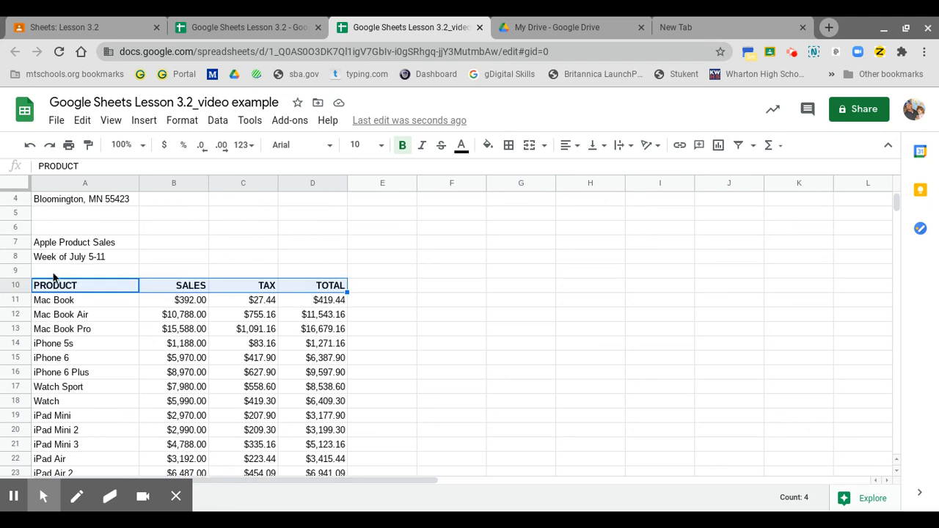
{"action": "left_click_drag", "start_coordinate": [51, 291], "coordinate": [323, 389]}
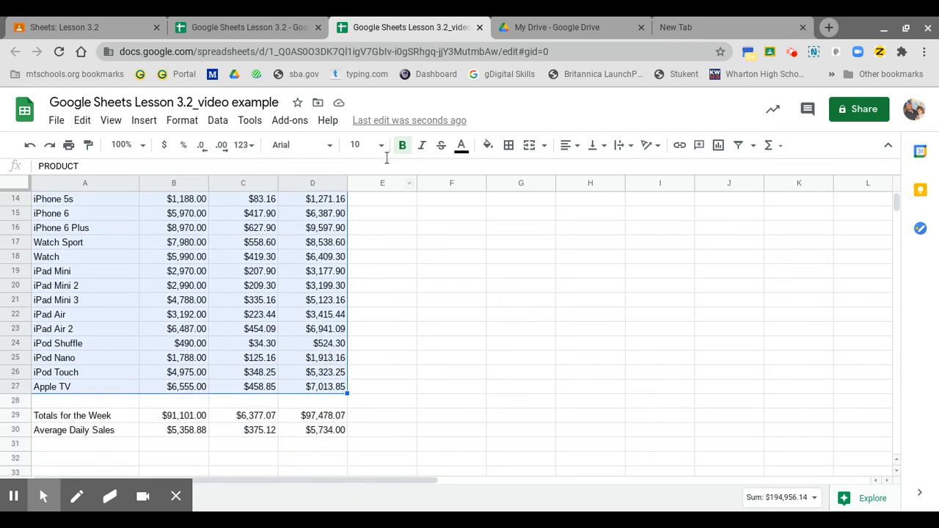
{"action": "left_click", "coordinate": [512, 150]}
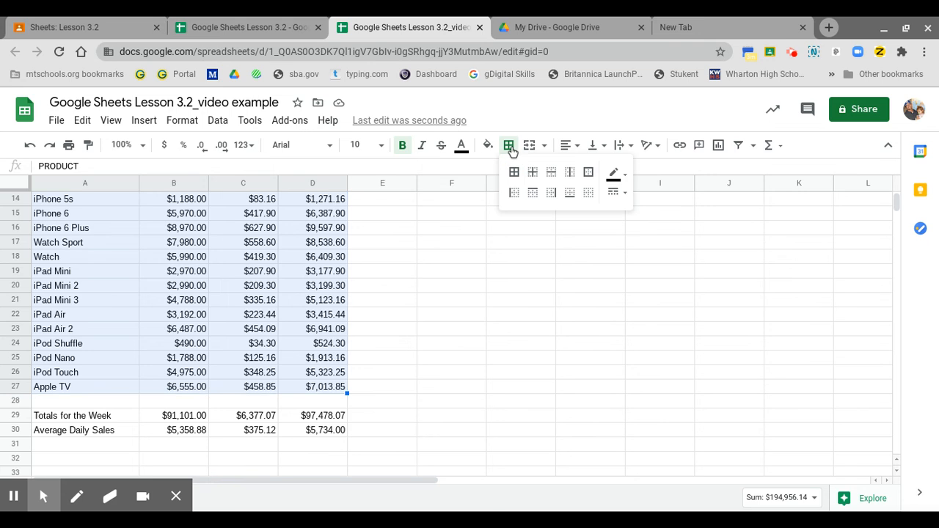
{"action": "left_click", "coordinate": [514, 172]}
Step: Apply all borders to the Totals for the Week and Average Daily Sales rows, A29:D30
{"action": "left_click_drag", "start_coordinate": [67, 419], "coordinate": [341, 431]}
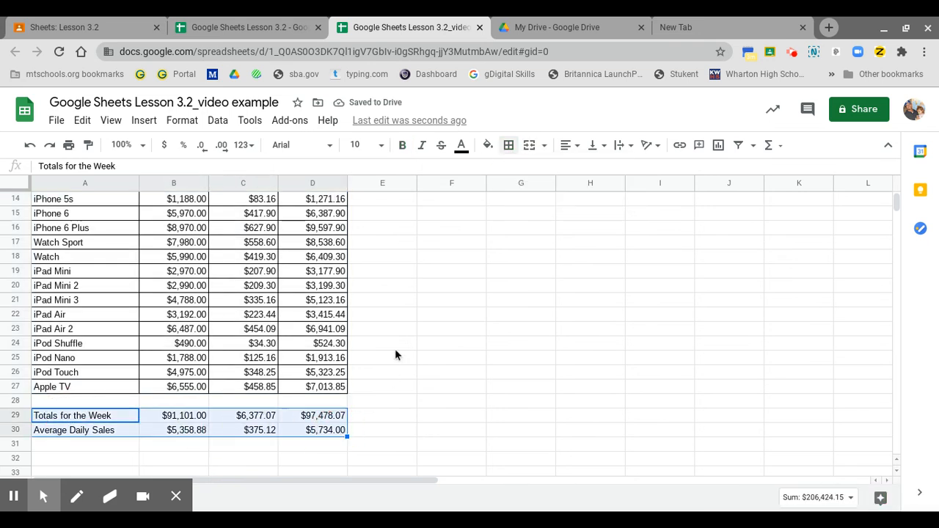
{"action": "left_click", "coordinate": [511, 150]}
{"action": "left_click", "coordinate": [514, 174]}
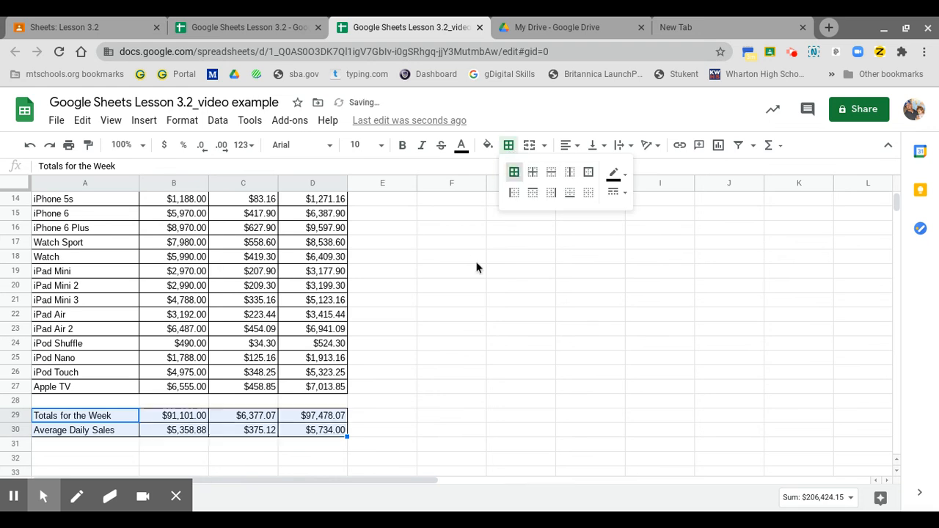
{"action": "left_click", "coordinate": [475, 263]}
Step: Make the Totals for the Week and Average Daily Sales labels in A29:A30 bold
{"action": "scroll", "coordinate": [237, 353], "scroll_direction": "up", "scroll_amount": 3}
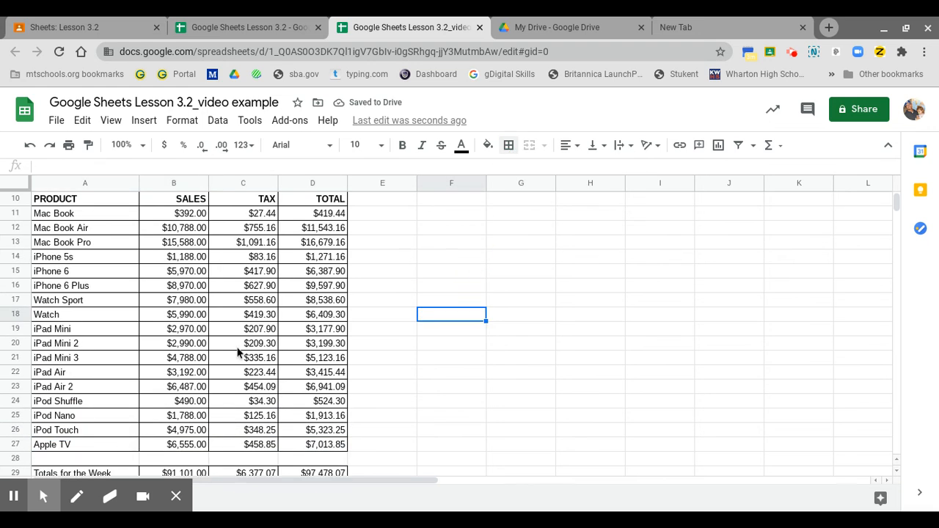
{"action": "scroll", "coordinate": [239, 356], "scroll_direction": "down", "scroll_amount": 3}
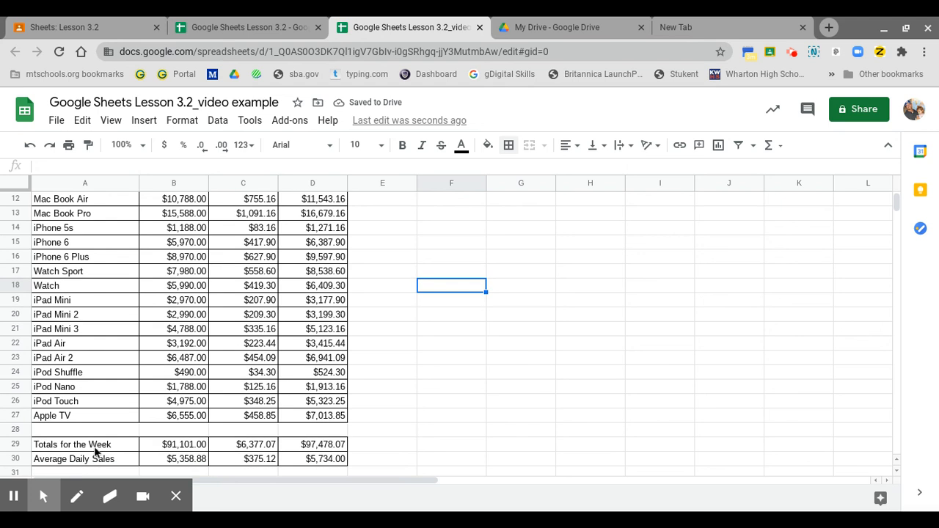
{"action": "left_click_drag", "start_coordinate": [97, 449], "coordinate": [96, 459]}
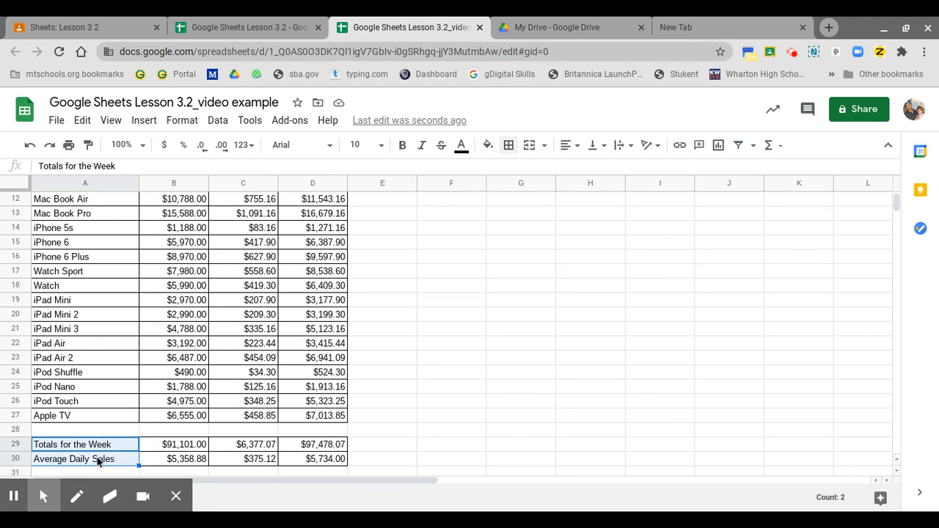
{"action": "left_click", "coordinate": [403, 145]}
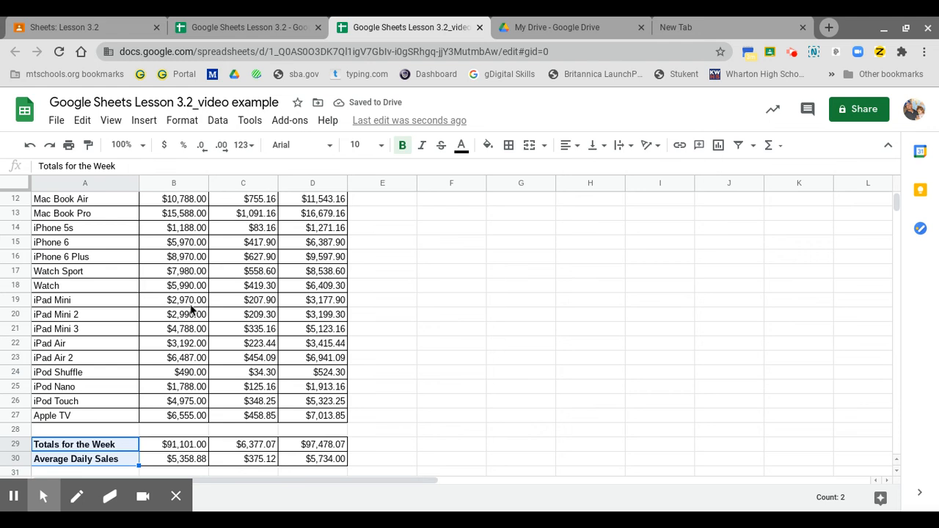
Step: Make the Totals for the Week and Average Daily Sales rows bold across A29:D30, including their dollar amounts
{"action": "left_click", "coordinate": [195, 448]}
{"action": "left_click_drag", "start_coordinate": [336, 445], "coordinate": [119, 461]}
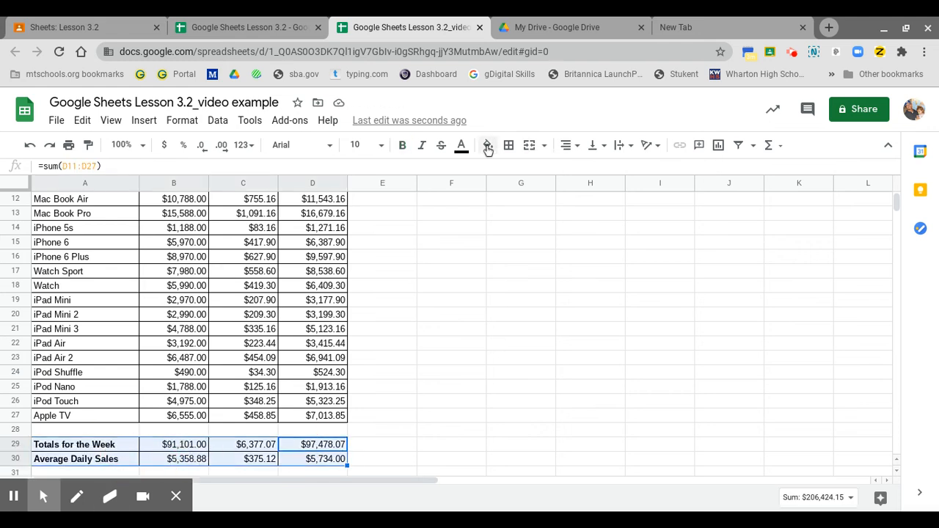
{"action": "left_click", "coordinate": [403, 146]}
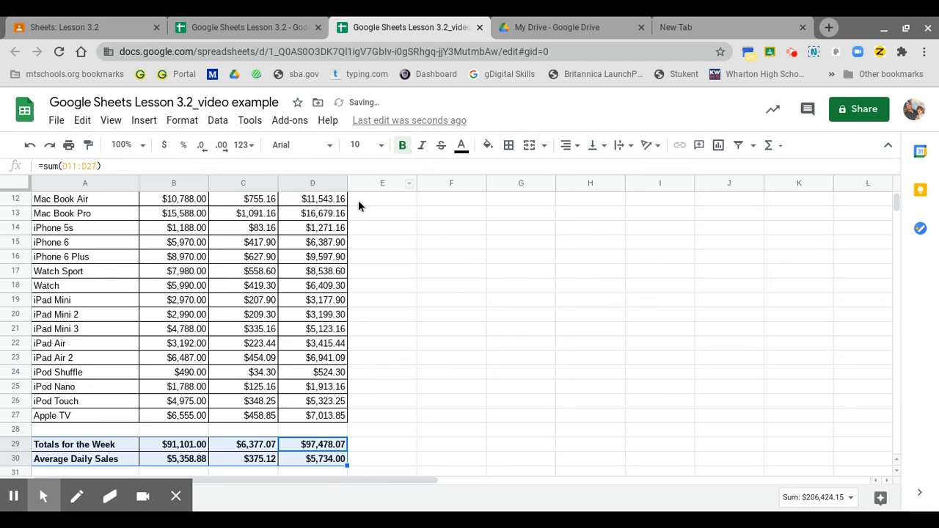
{"action": "left_click", "coordinate": [245, 376]}
Step: Use Find and replace to replace all instances of "Mac Book" with "MacBook" across all sheets
{"action": "scroll", "coordinate": [244, 376], "scroll_direction": "up", "scroll_amount": 1}
{"action": "scroll", "coordinate": [244, 379], "scroll_direction": "up", "scroll_amount": 2}
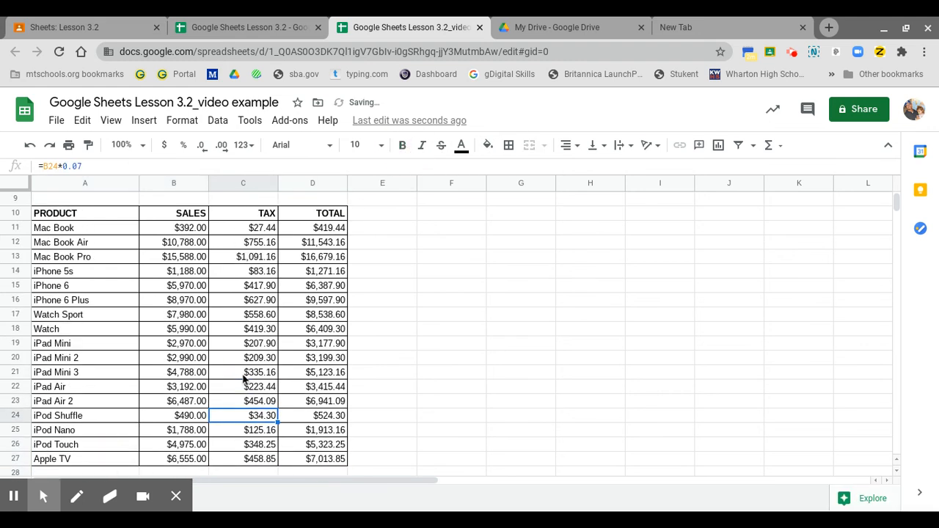
{"action": "scroll", "coordinate": [84, 214], "scroll_direction": "up", "scroll_amount": 1}
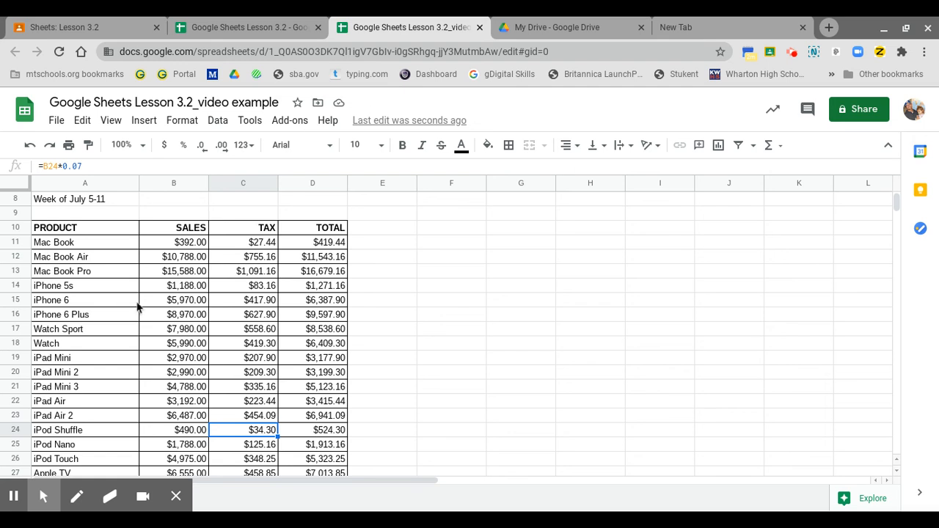
{"action": "key", "text": "ctrl+f"}
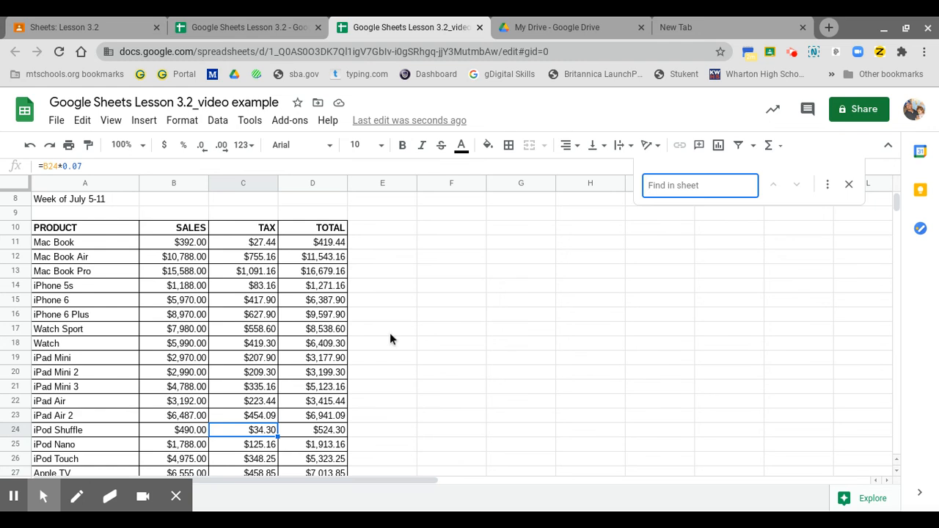
{"action": "left_click", "coordinate": [829, 186]}
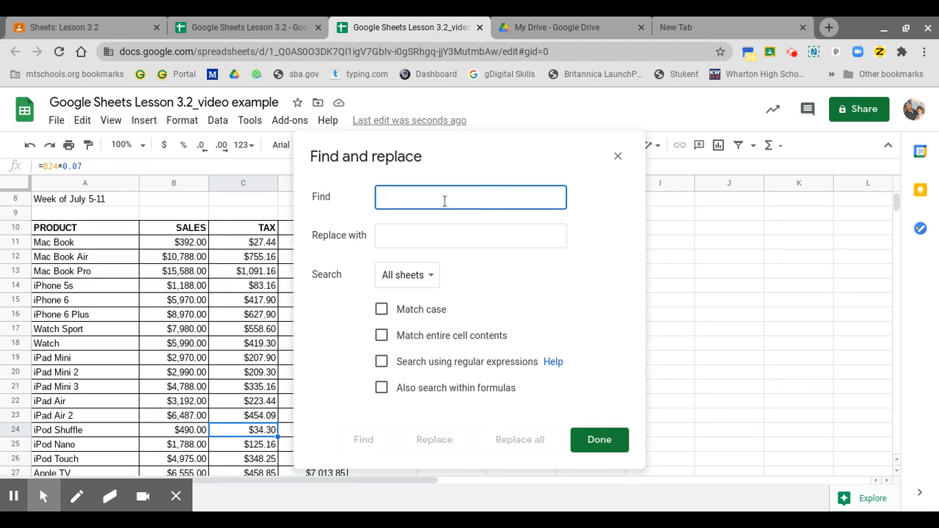
{"action": "type", "text": "Mac Book"}
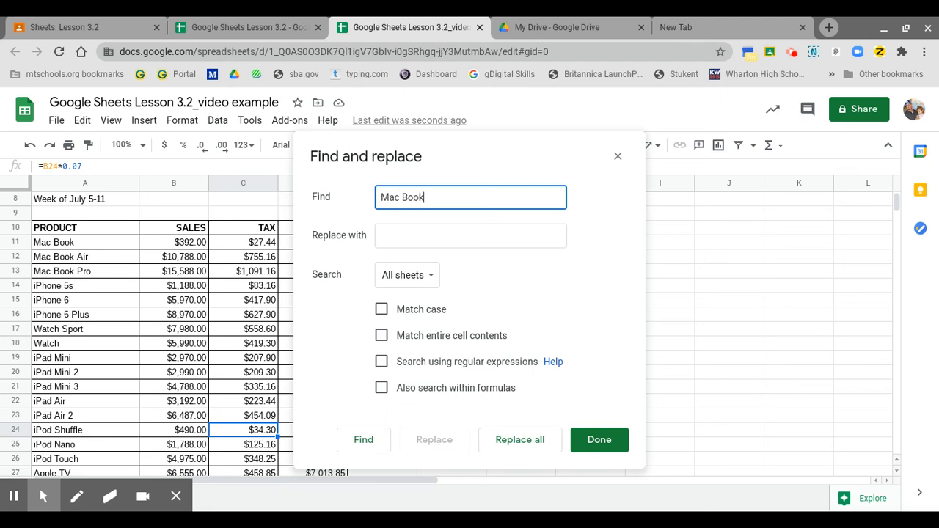
{"action": "left_click", "coordinate": [470, 236]}
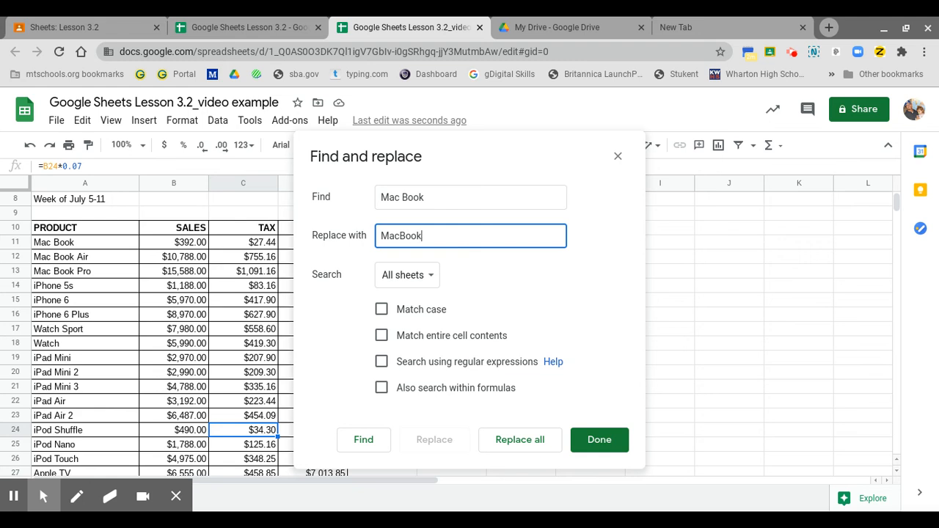
{"action": "left_click", "coordinate": [521, 440]}
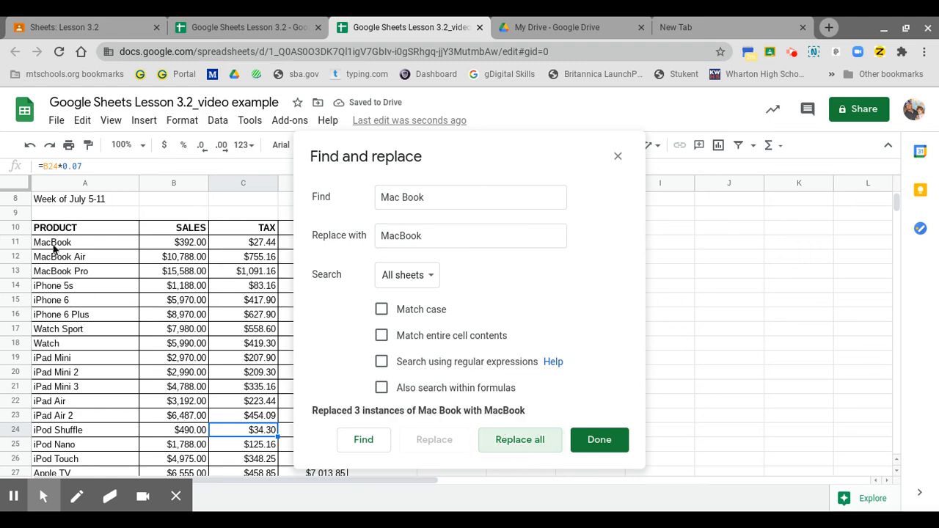
{"action": "left_click", "coordinate": [600, 440]}
{"action": "scroll", "coordinate": [450, 329], "scroll_direction": "up", "scroll_amount": 3}
{"action": "scroll", "coordinate": [449, 330], "scroll_direction": "up", "scroll_amount": 1}
{"action": "scroll", "coordinate": [449, 329], "scroll_direction": "down", "scroll_amount": 6}
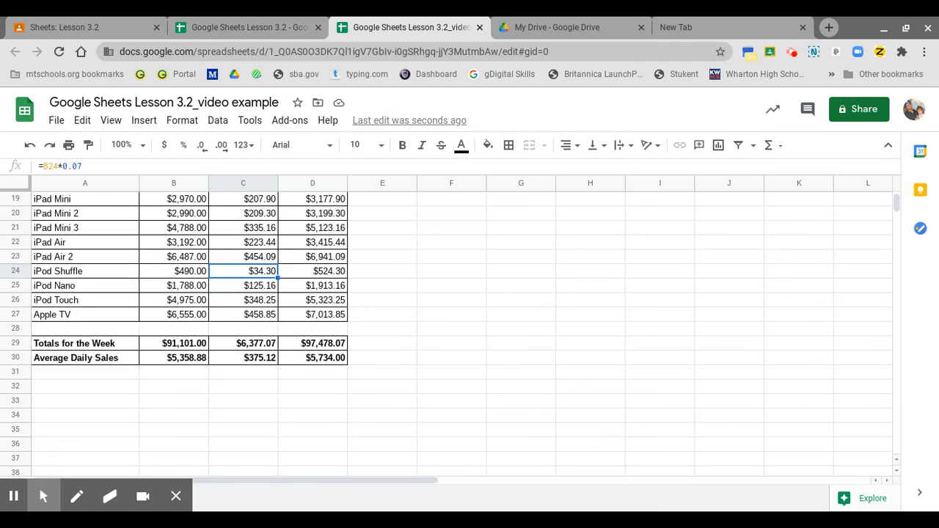
{"action": "scroll", "coordinate": [449, 330], "scroll_direction": "up", "scroll_amount": 5}
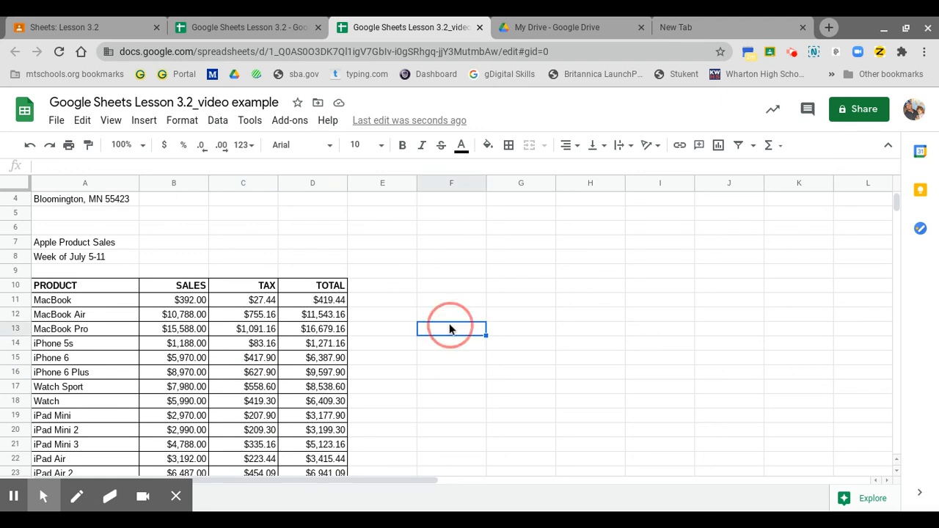